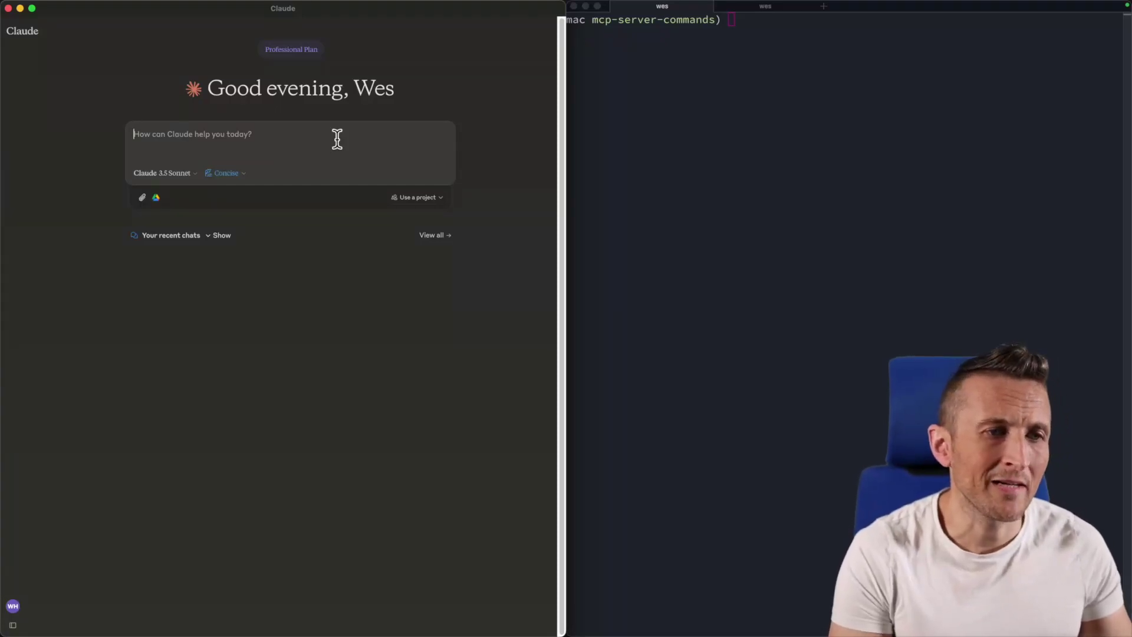
# Ask Claude "what is the current time?" in a new chat.
pyautogui.write('what is the curr')
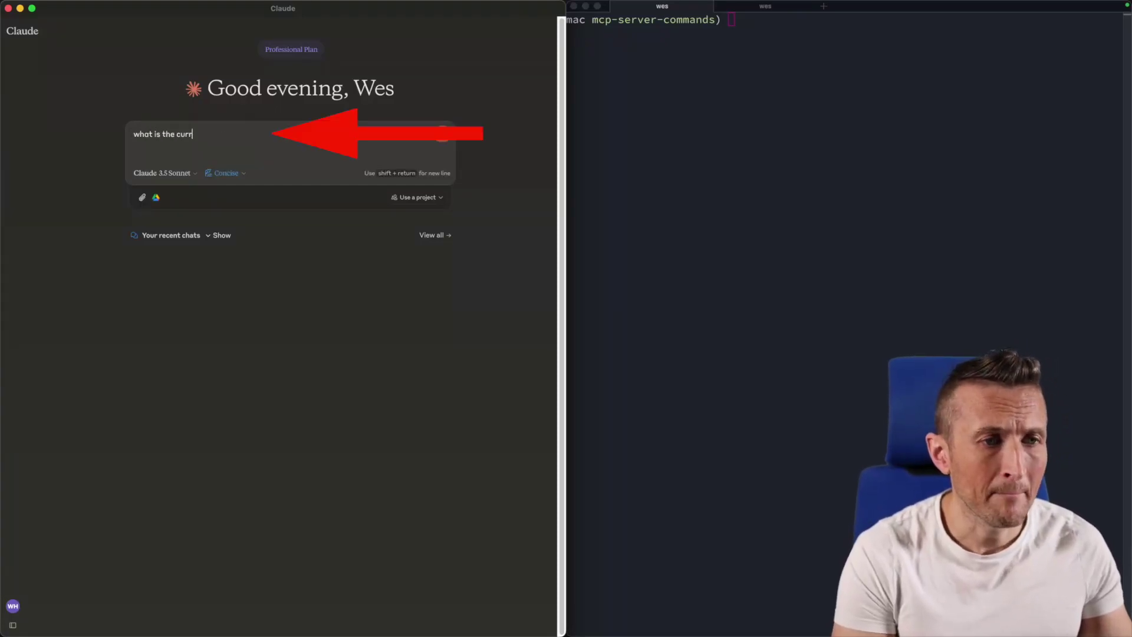
pyautogui.write('ent time?')
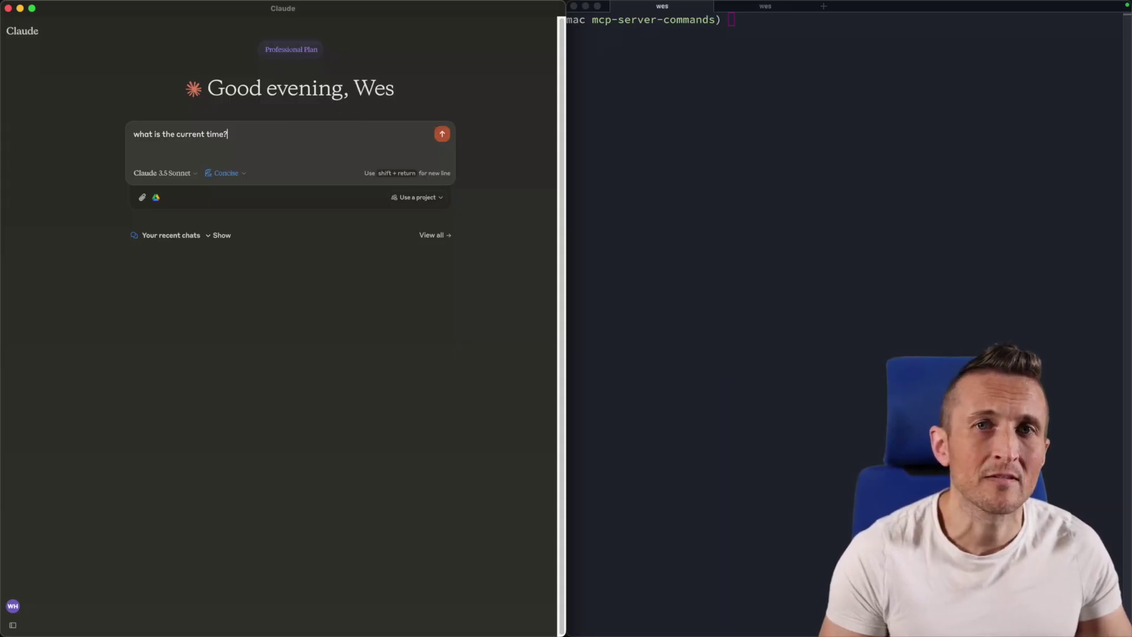
pyautogui.press('Return')
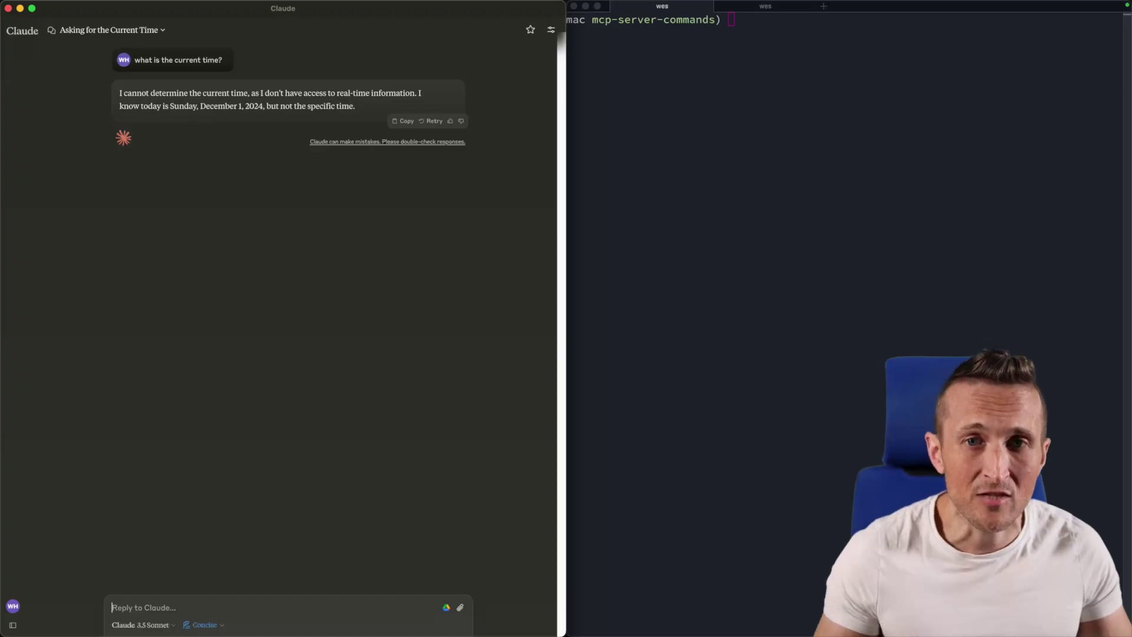
# Switch to the terminal, run the date command, and clear the screen.
pyautogui.click(833, 156)
pyautogui.write('date')
pyautogui.press('Return')
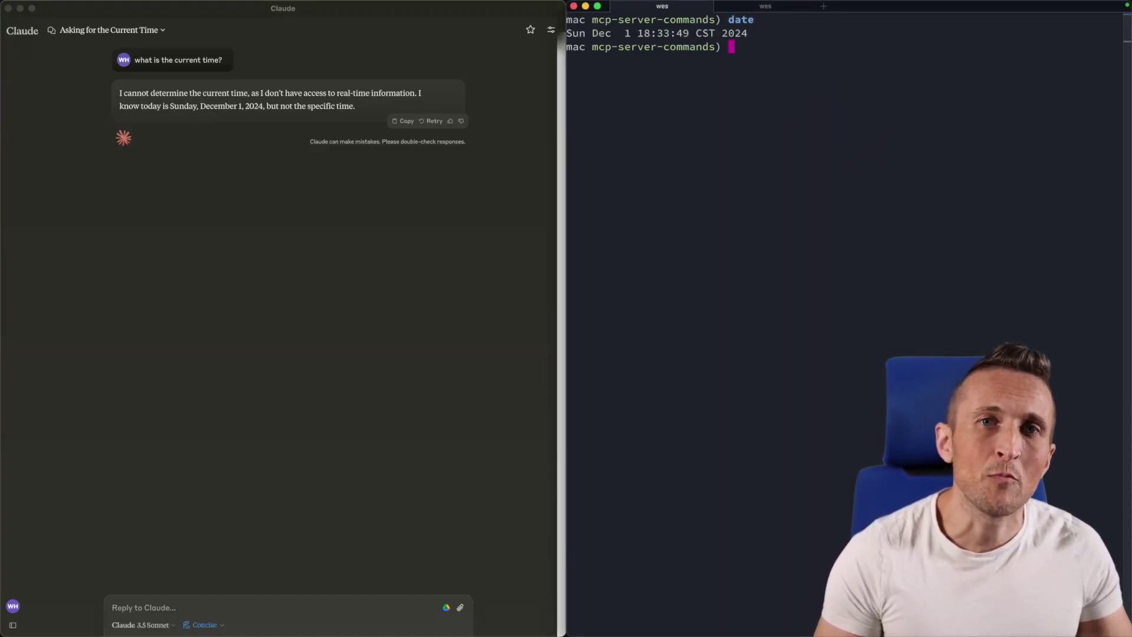
pyautogui.hotkey('ctrl', 'l')
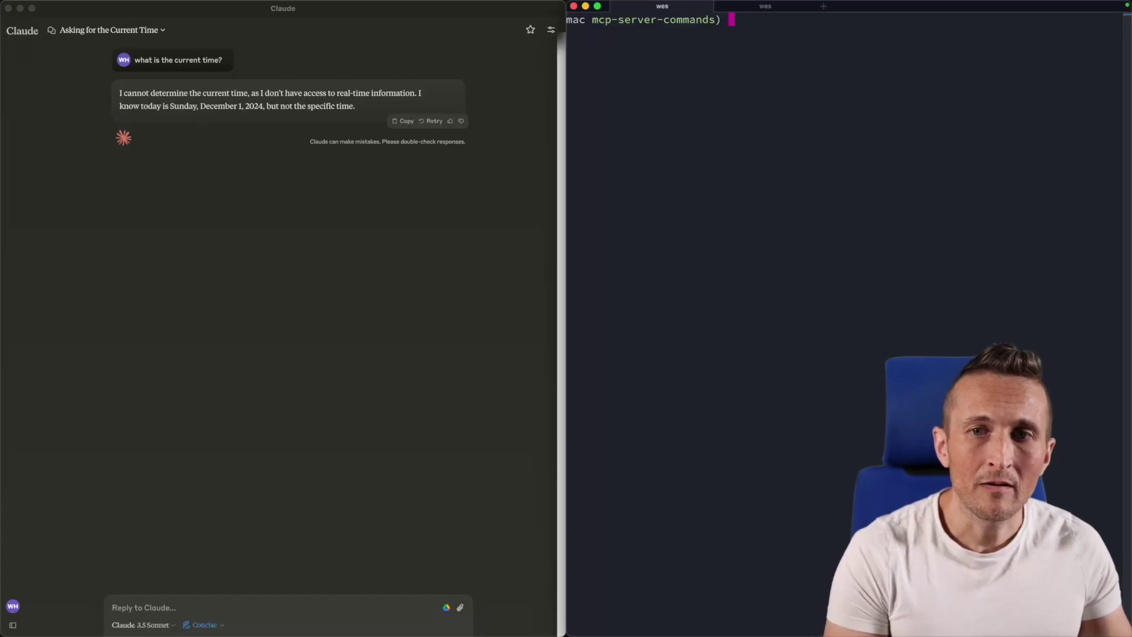
# Print the working directory with pwd in the second terminal session.
pyautogui.press('super+shift+bracketright')
pyautogui.write('pwd')
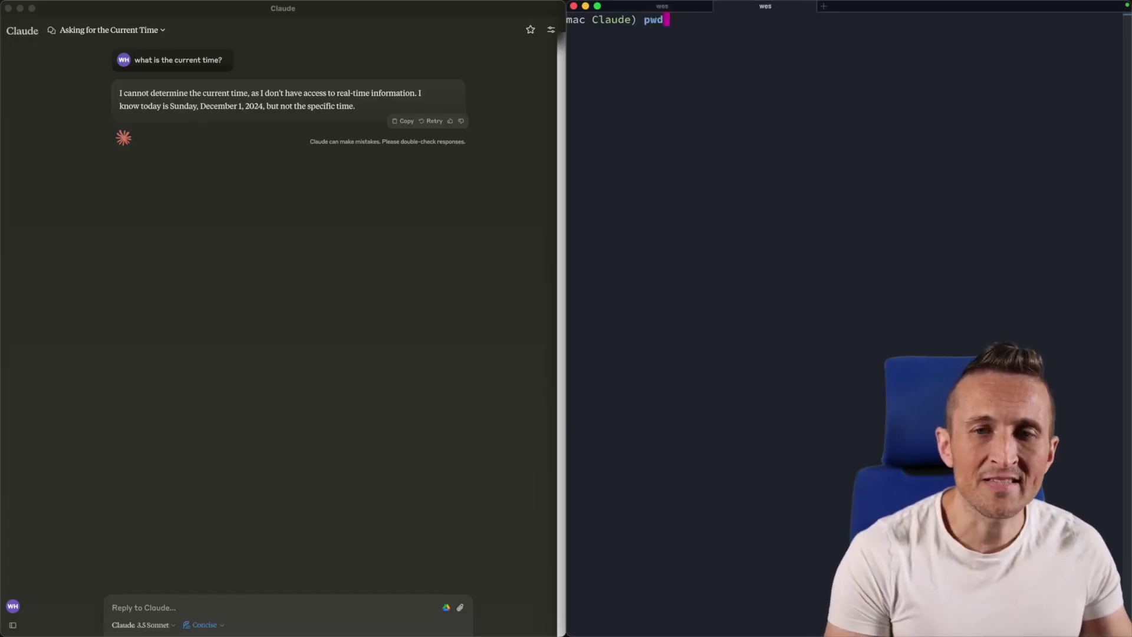
pyautogui.press('Return')
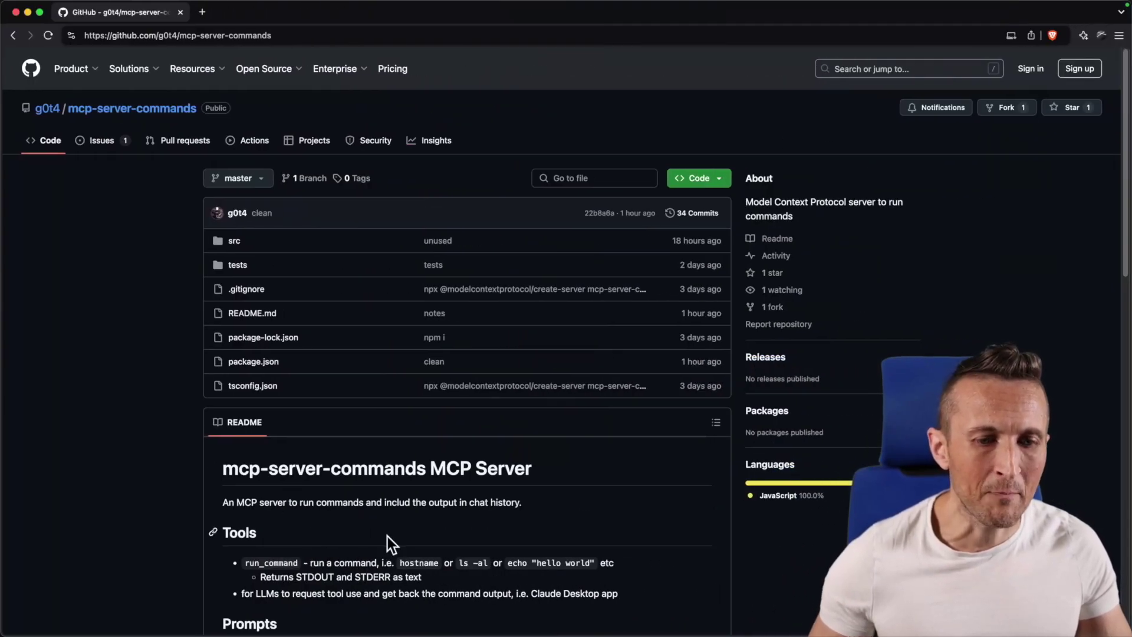
# Look up the Claude Desktop config file location in the Installation section of the mcp-server-commands README on GitHub.
pyautogui.scroll(-10, 337, 491)
pyautogui.scroll(-3, 338, 491)
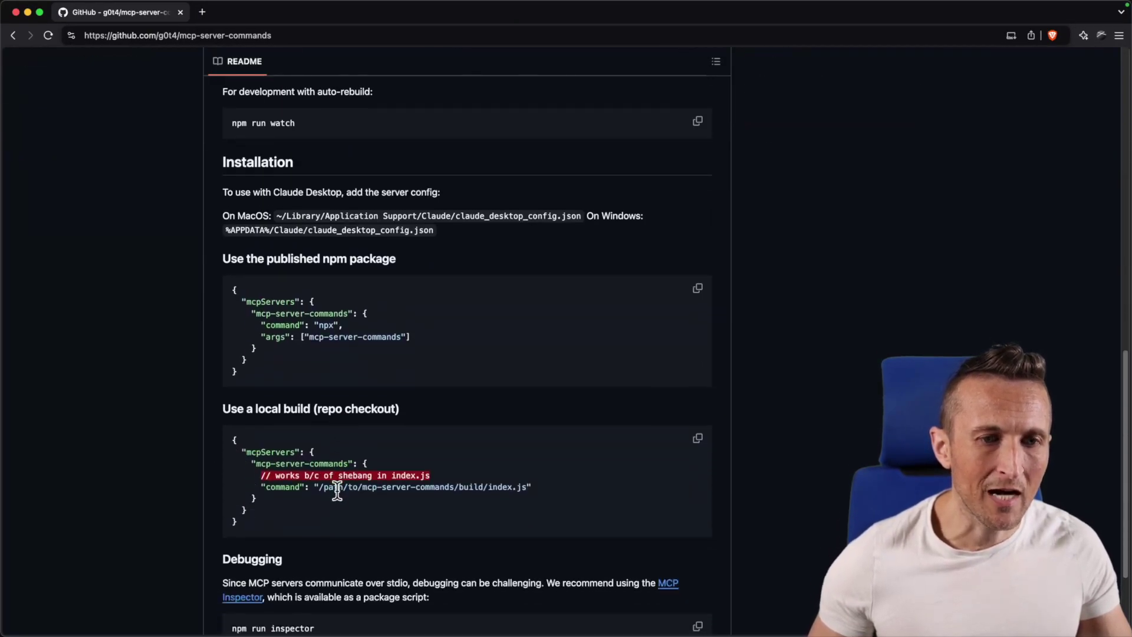
pyautogui.tripleClick(424, 229)
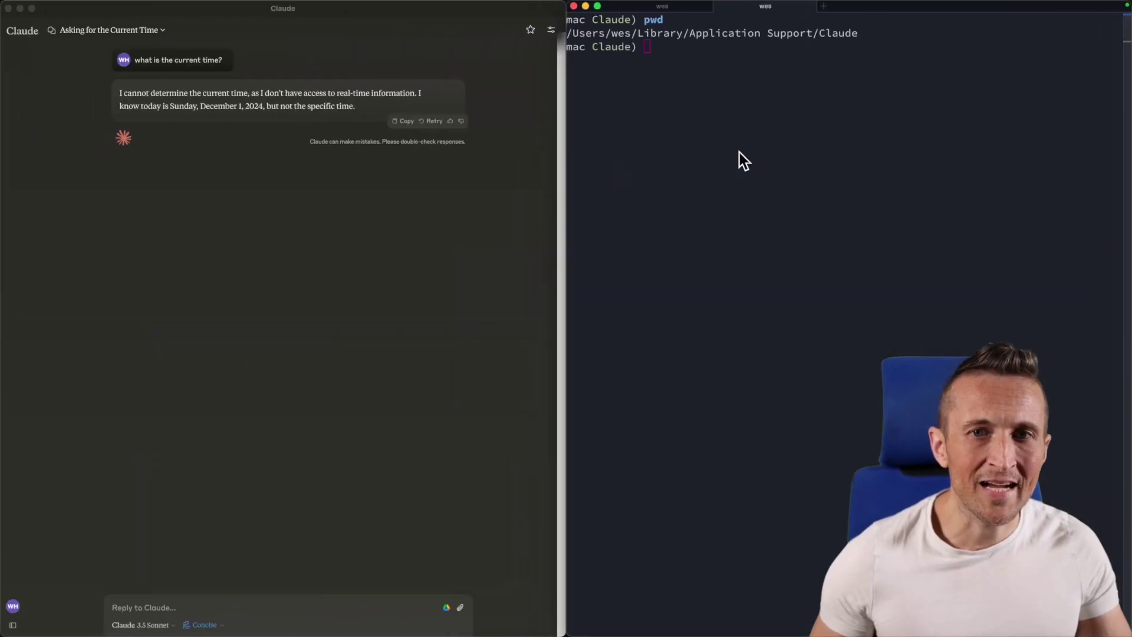
# Display claude_desktop_config.json with cat in the terminal and inspect its mcpServers entry.
pyautogui.write('cat c')
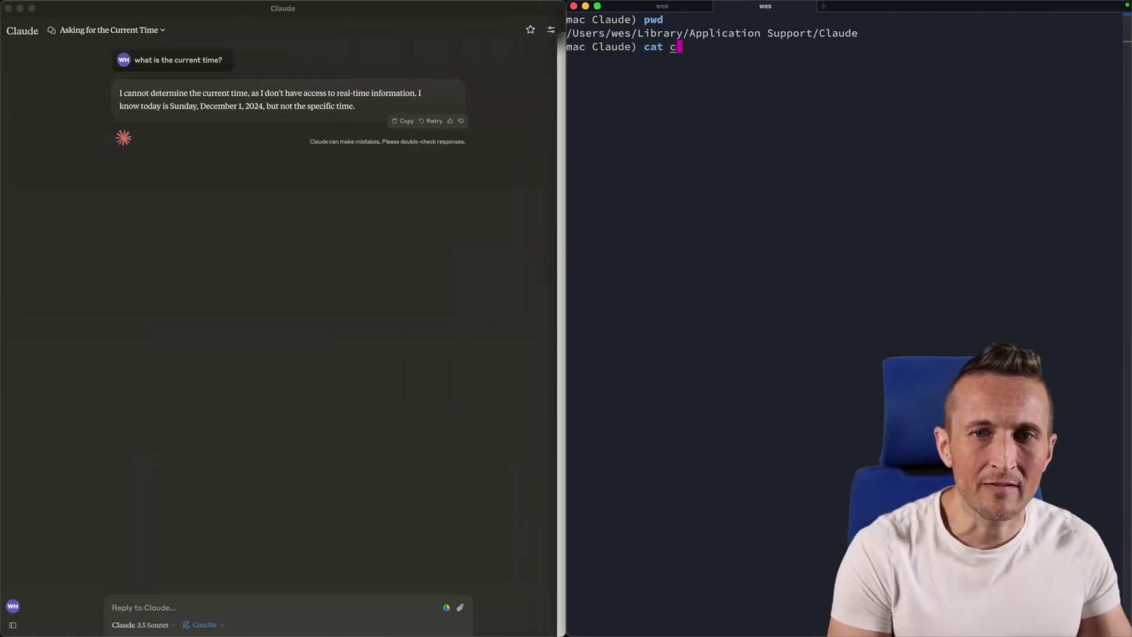
pyautogui.write('l')
pyautogui.press('Tab')
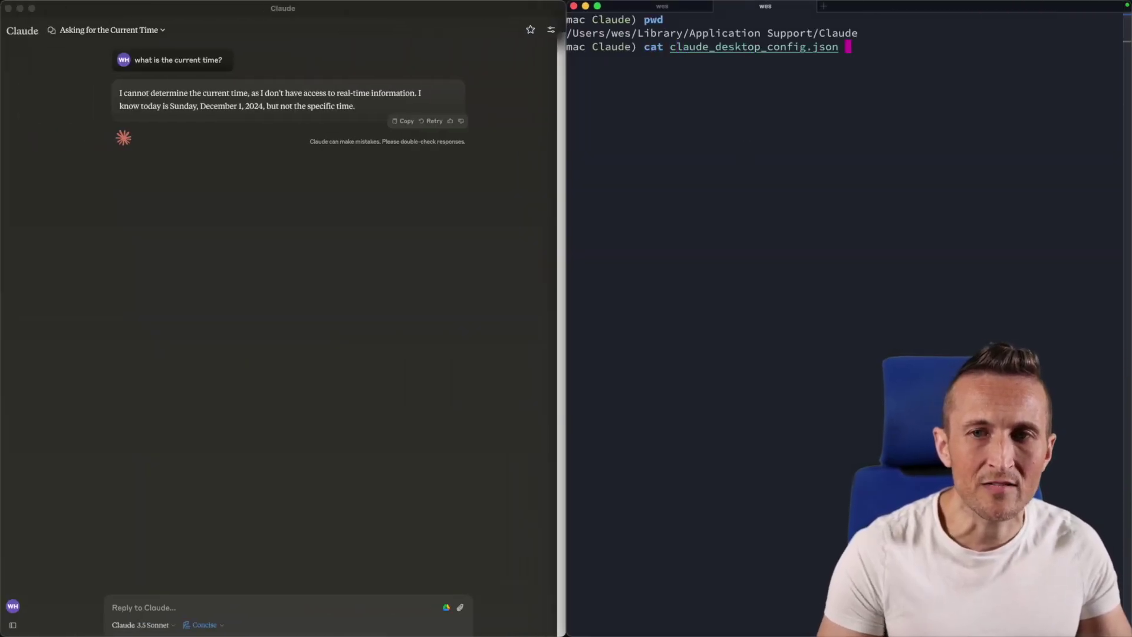
pyautogui.press('Return')
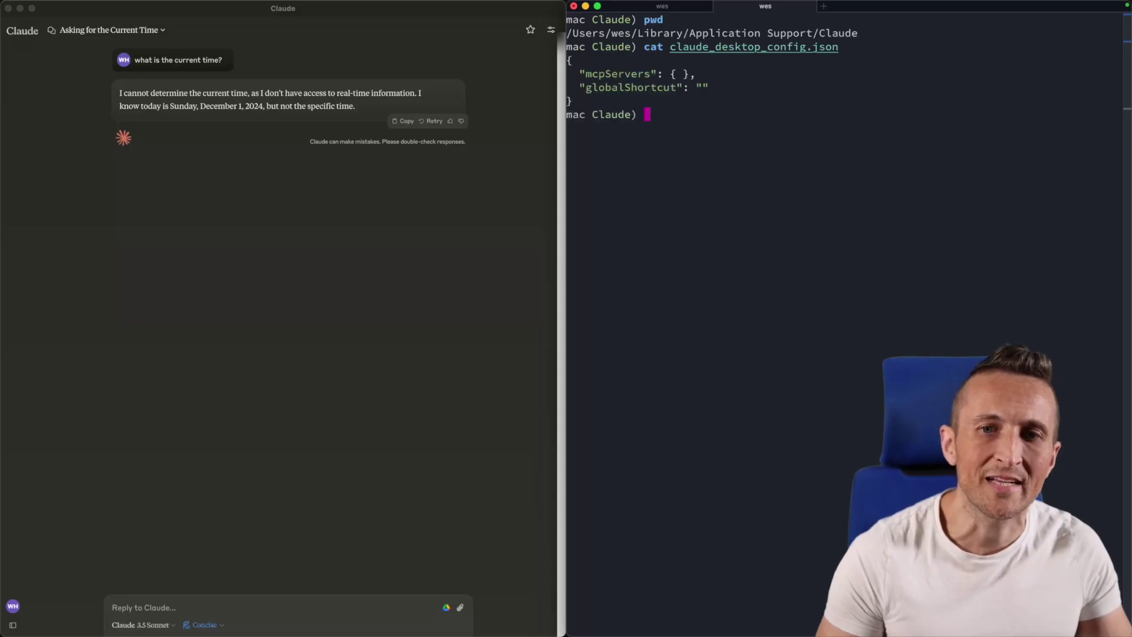
pyautogui.doubleClick(610, 74)
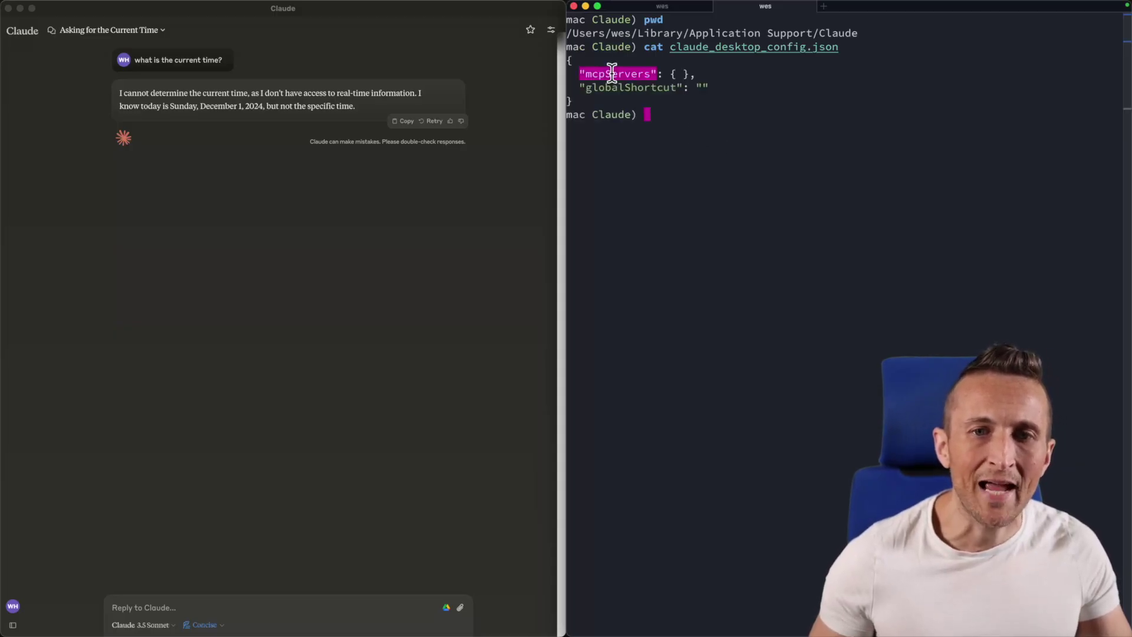
pyautogui.click(668, 73)
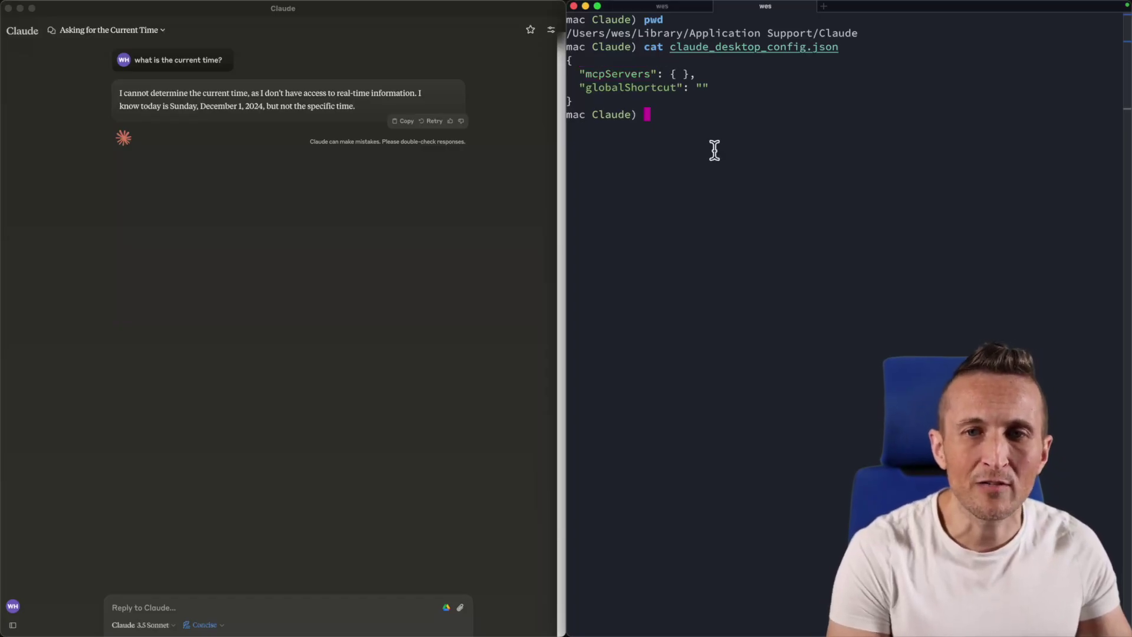
# Clear the terminal and copy configz/local-commands.json over claude_desktop_config.json.
pyautogui.hotkey('ctrl', 'l')
pyautogui.write('cp c')
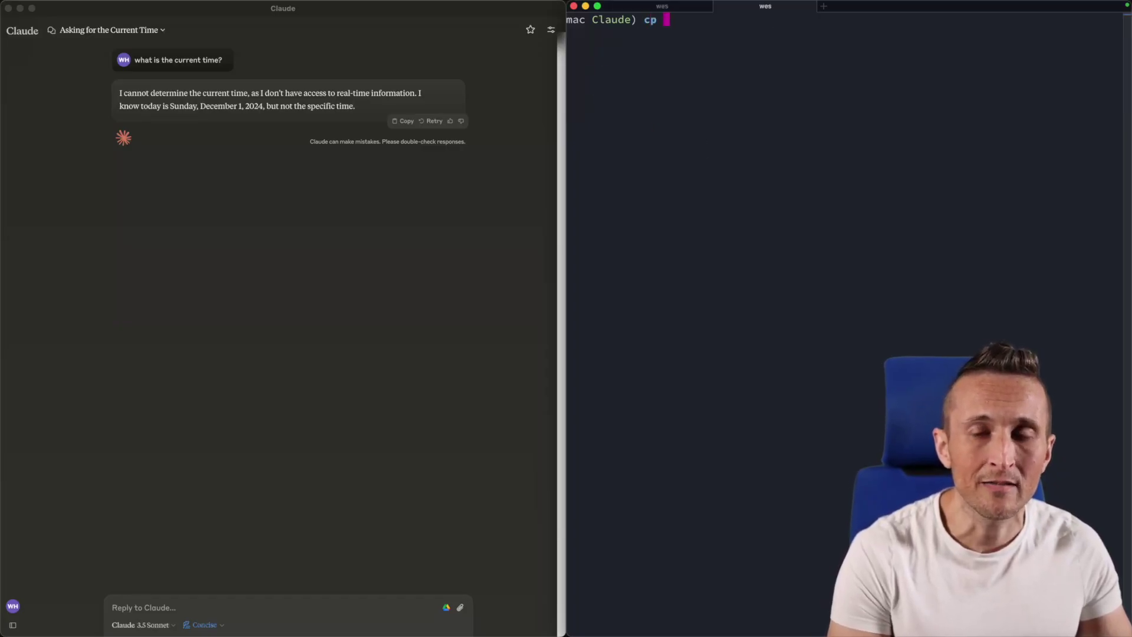
pyautogui.press('Tab')
pyautogui.write('z')
pyautogui.press('Tab')
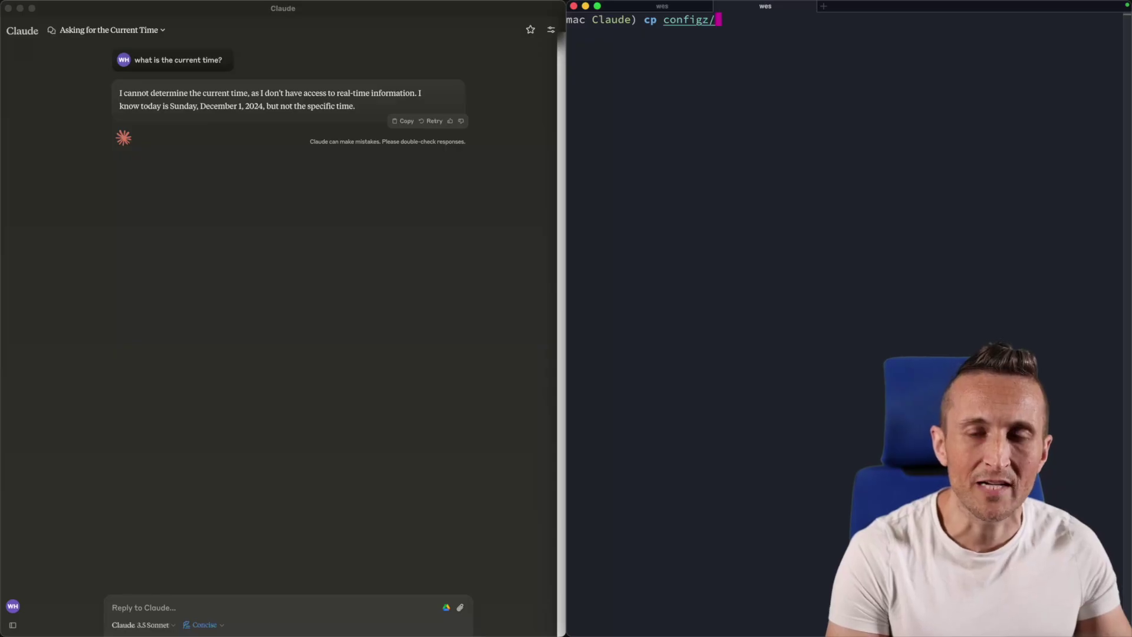
pyautogui.write('local-commands.json claude_desktop_config.json')
pyautogui.press('Return')
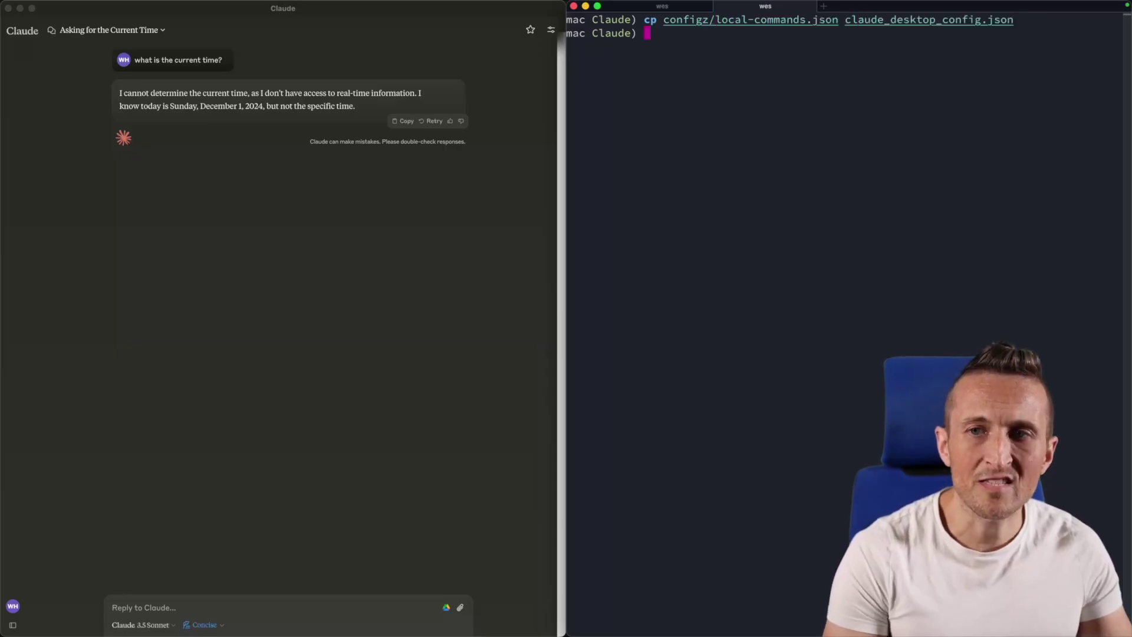
# Display the replaced claude_desktop_config.json with cat and highlight the "mcp-server-commands" server name.
pyautogui.write('cat cl')
pyautogui.press('Tab')
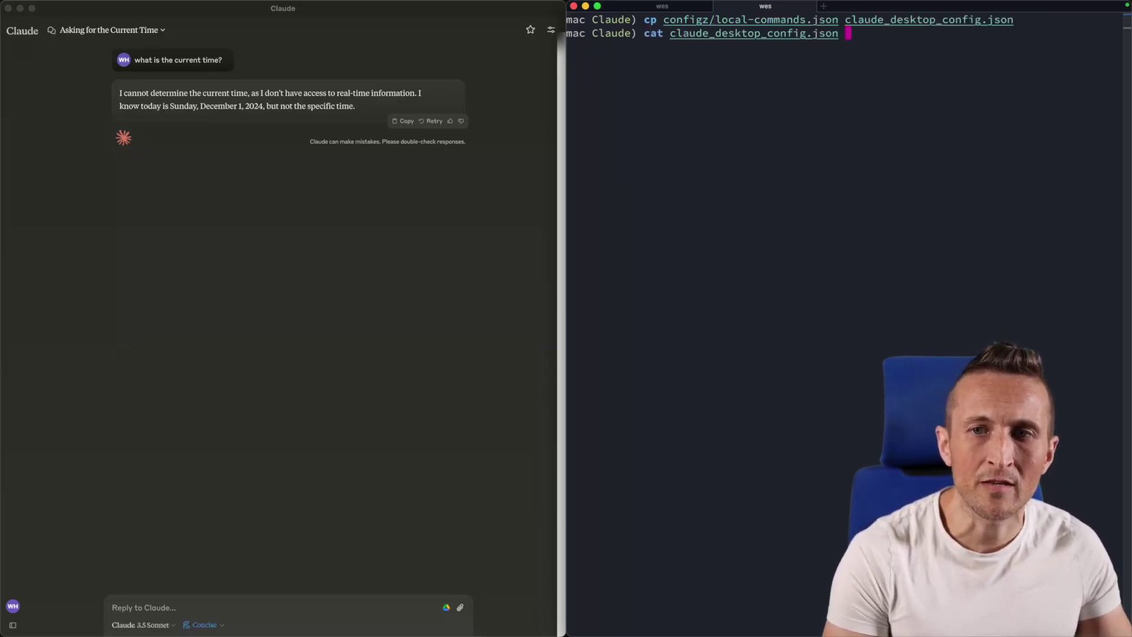
pyautogui.press('Return')
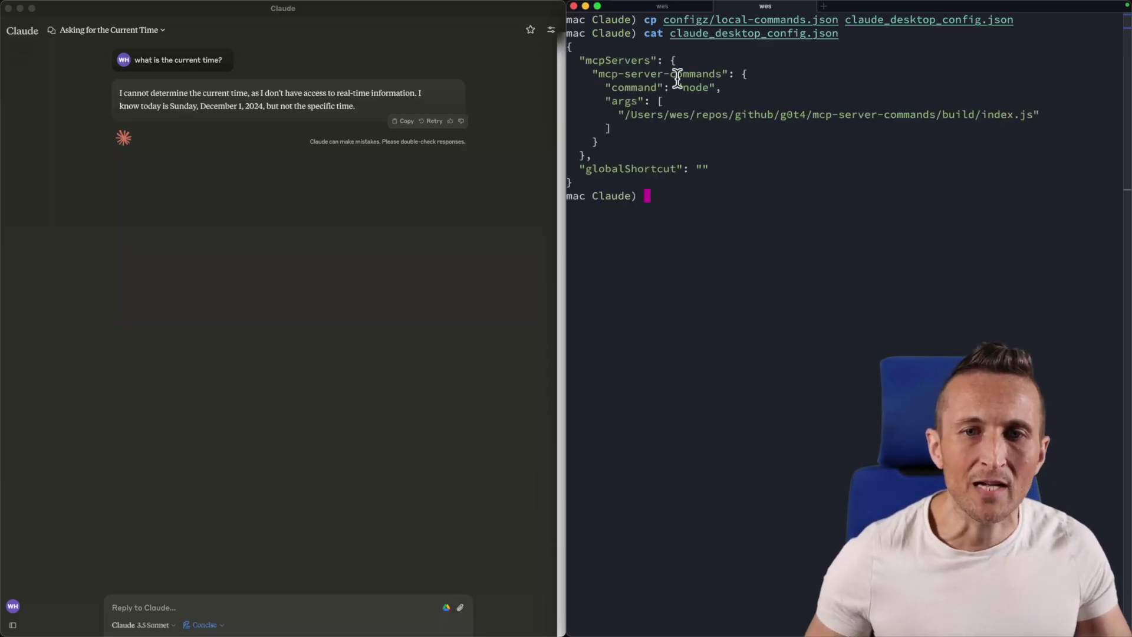
pyautogui.moveTo(591, 74); pyautogui.dragTo(731, 73)
# Switch to the browser and review the README's published npm package configuration, including its npx command line.
pyautogui.hotkey('ctrl', 'Right')
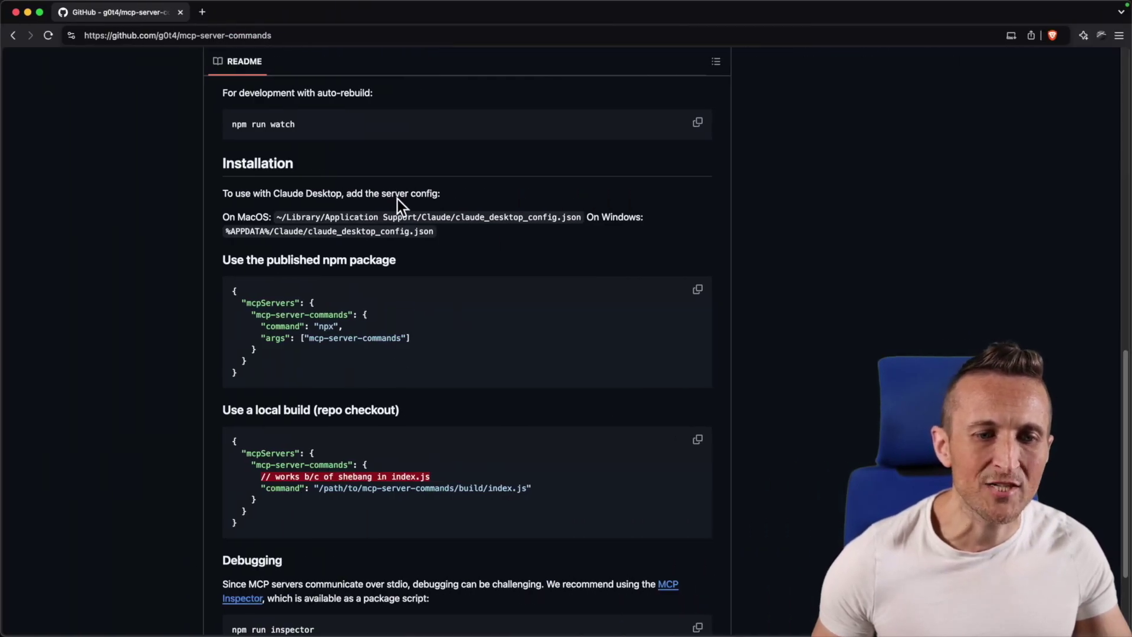
pyautogui.moveTo(279, 389); pyautogui.dragTo(231, 295)
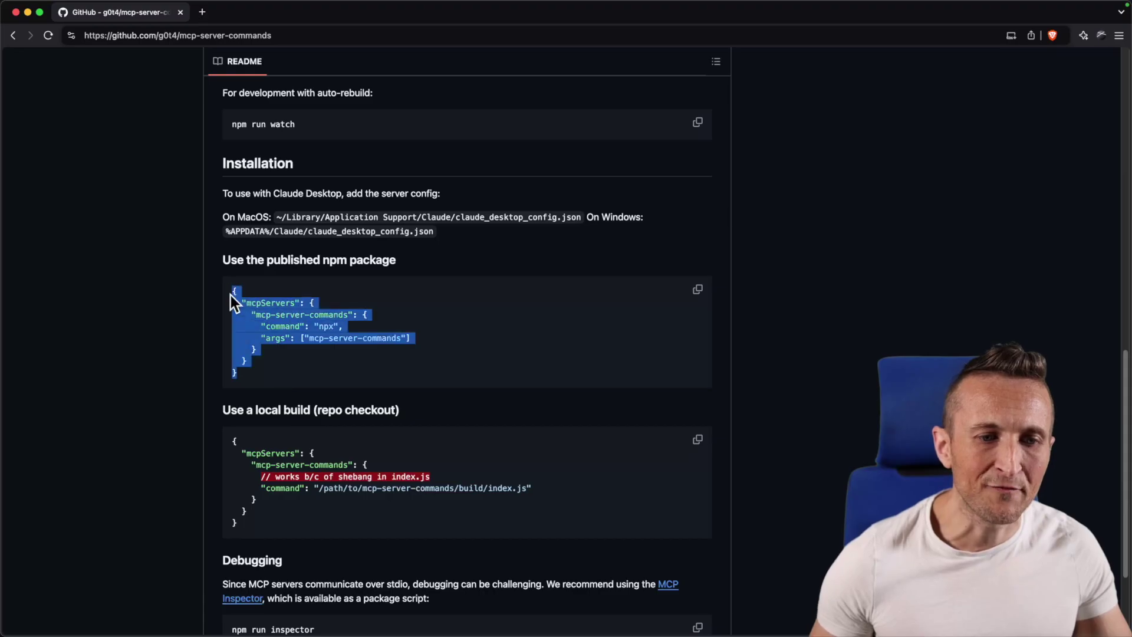
pyautogui.tripleClick(330, 325)
pyautogui.click(348, 324)
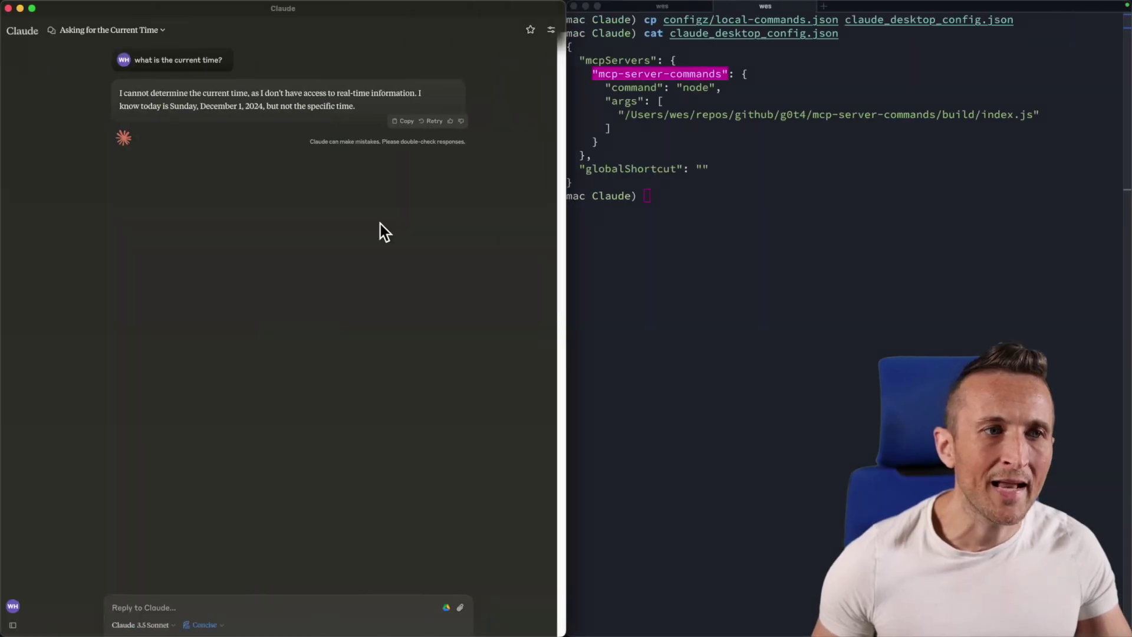
# Quit and relaunch Claude, and check its list of available MCP tools.
pyautogui.press('super+q')
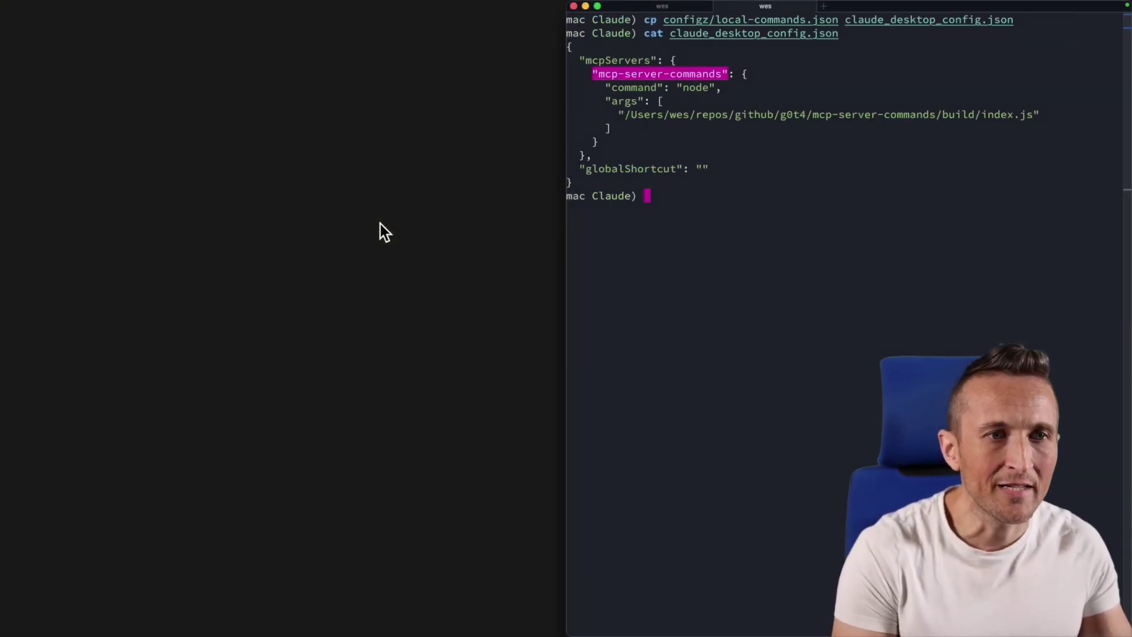
pyautogui.press('super+space')
pyautogui.write('c')
pyautogui.press('Return')
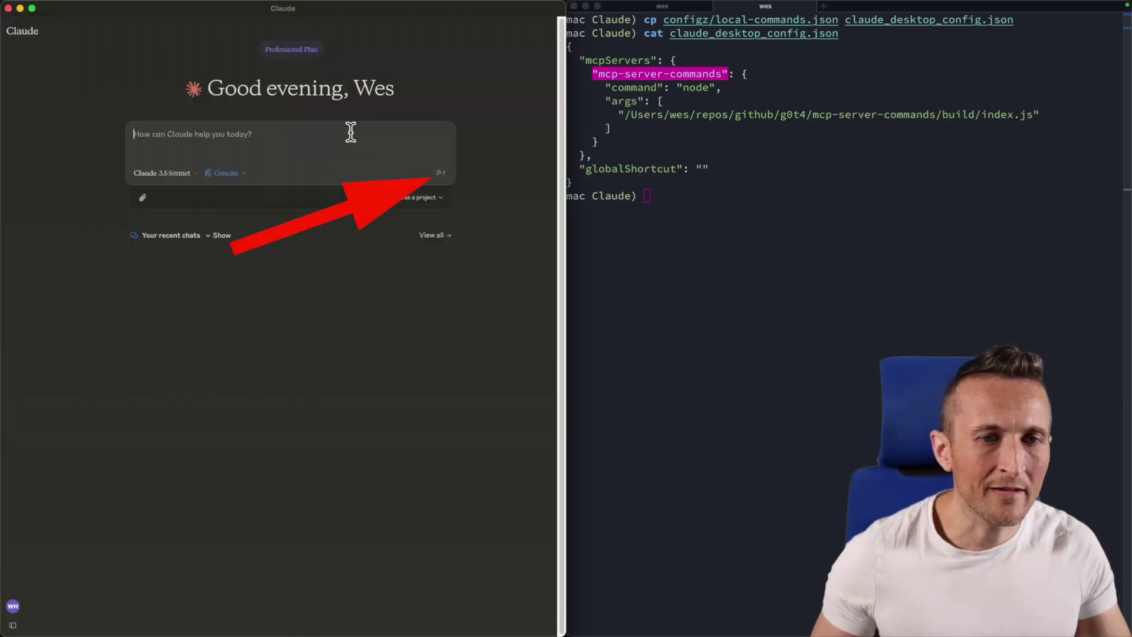
pyautogui.click(441, 174)
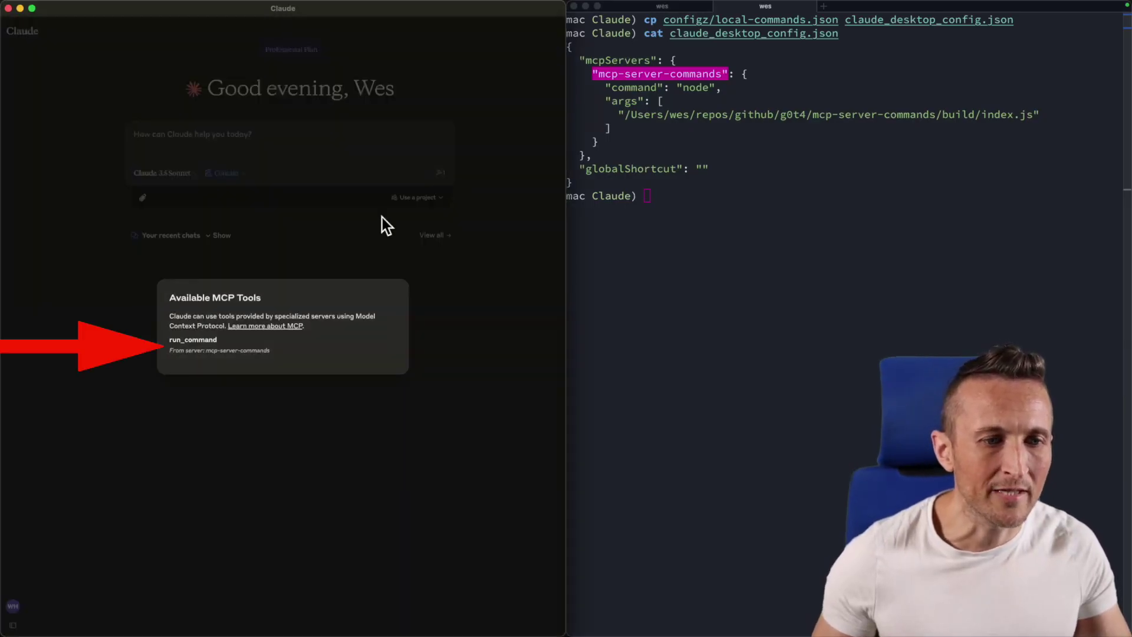
pyautogui.click(270, 207)
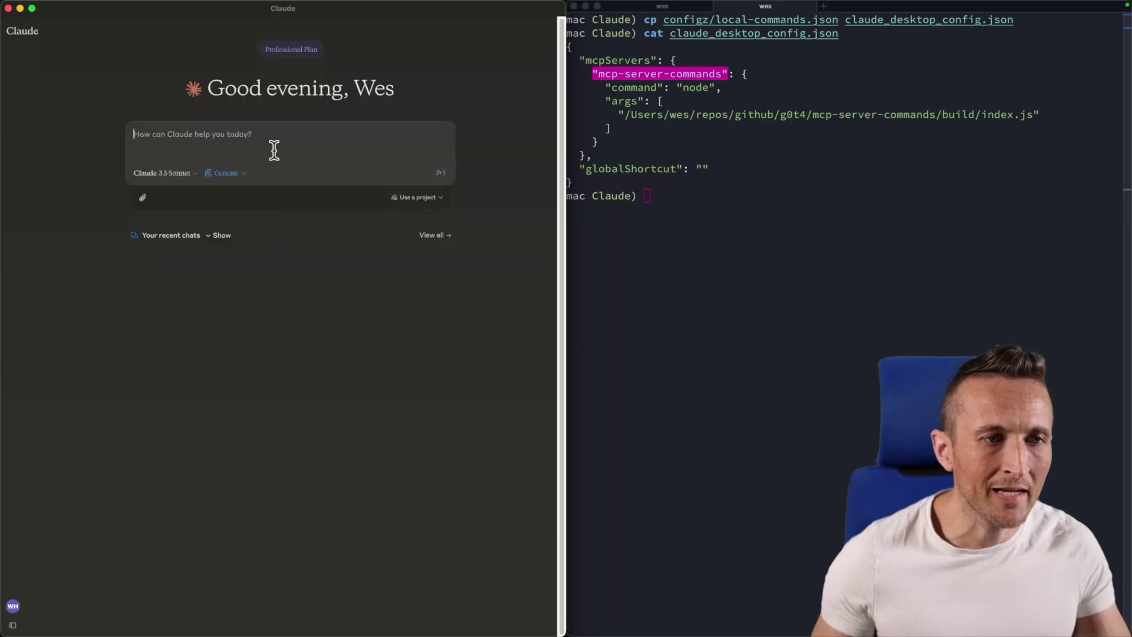
# Ask Claude "what is the current time?" and allow the mcp-server-commands tool for this chat.
pyautogui.write('what is the current time')
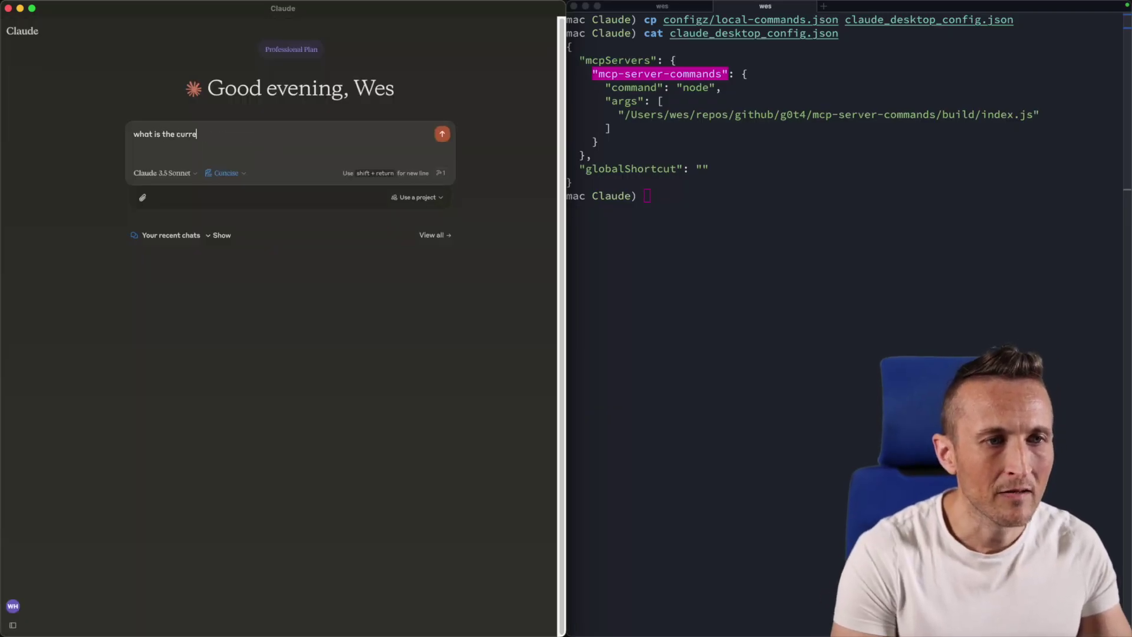
pyautogui.write('?')
pyautogui.press('Return')
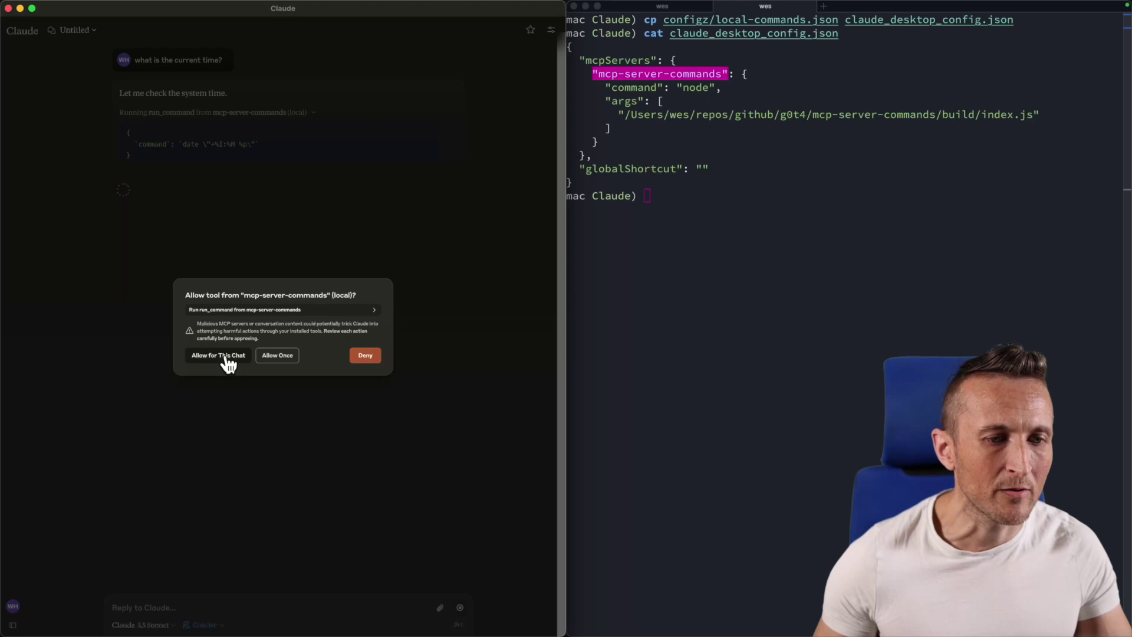
pyautogui.click(225, 356)
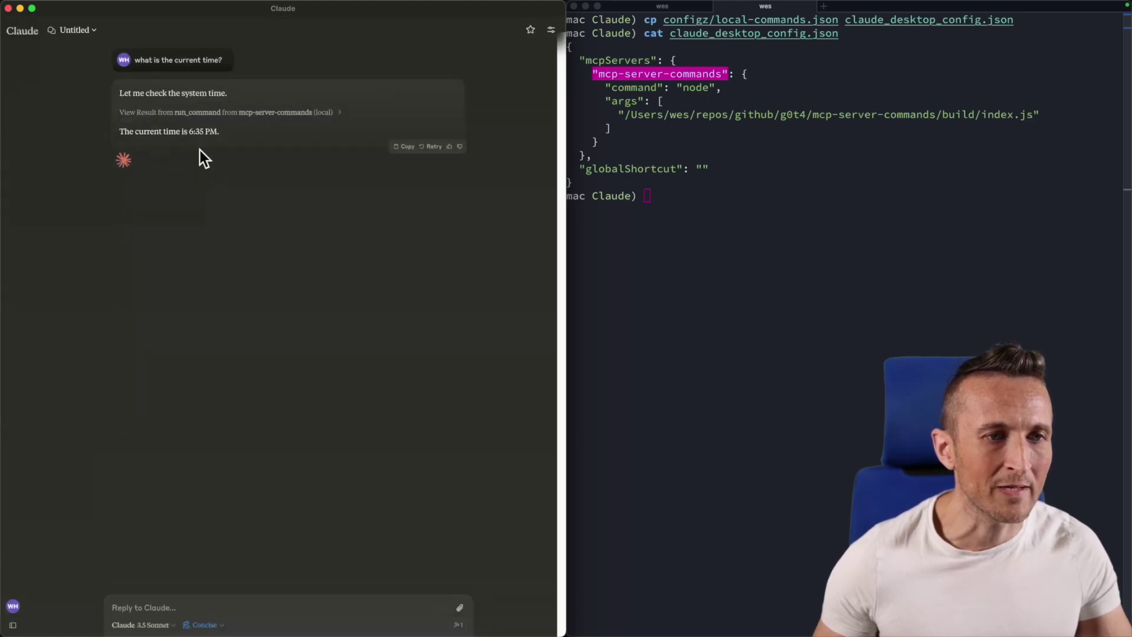
# Run the date command in the terminal and highlight the time in its output to compare with Claude's answer.
pyautogui.click(770, 130)
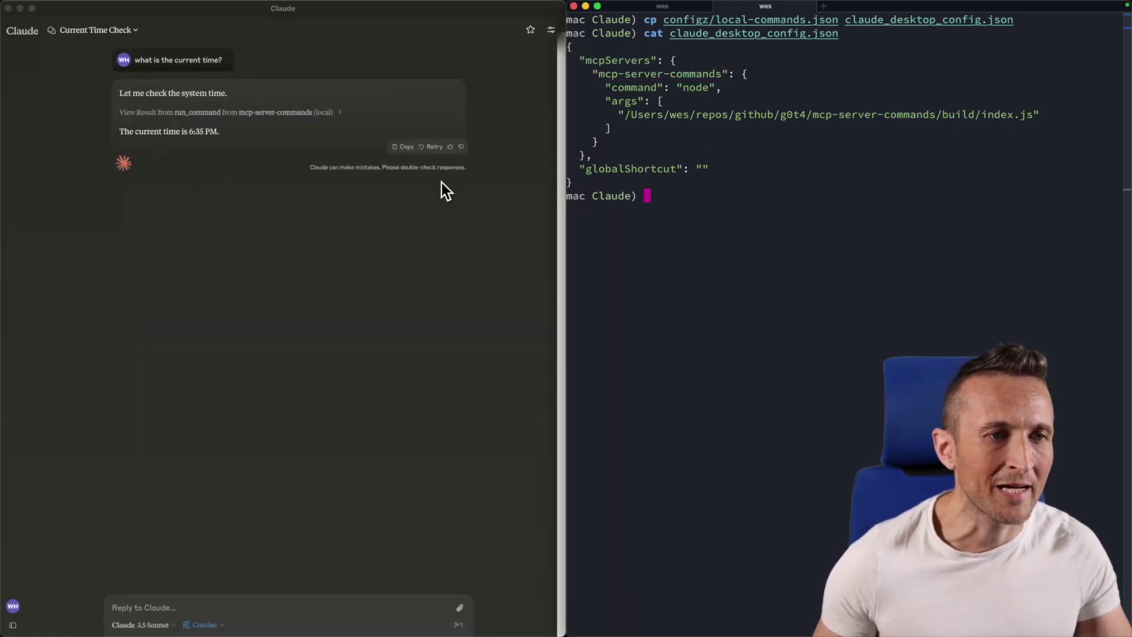
pyautogui.click(215, 228)
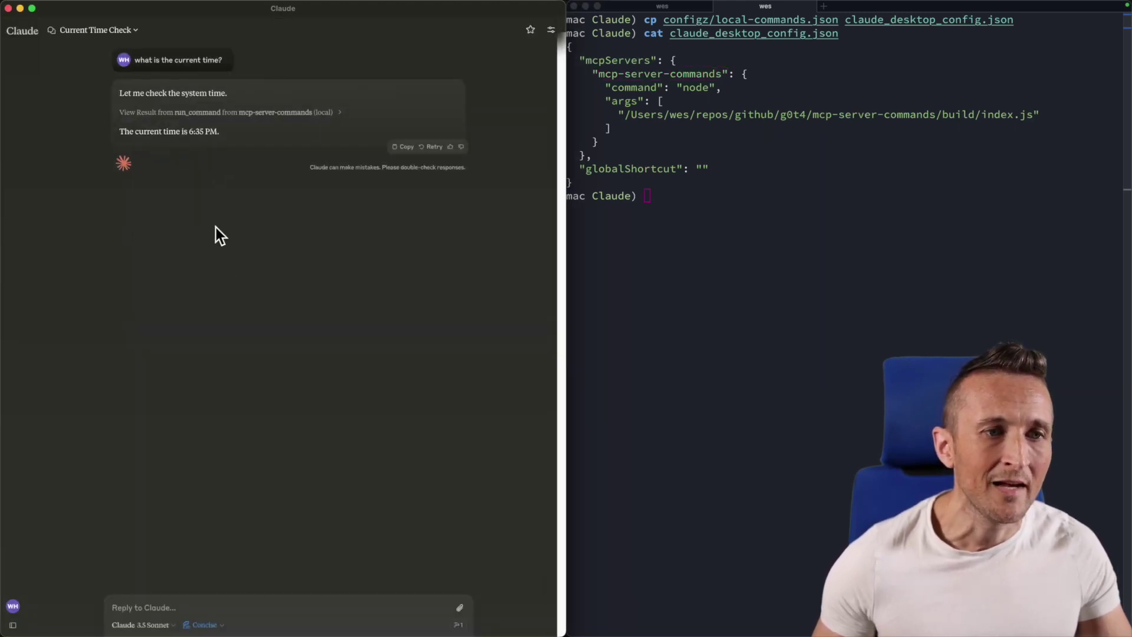
pyautogui.click(602, 212)
pyautogui.write('date')
pyautogui.press('Return')
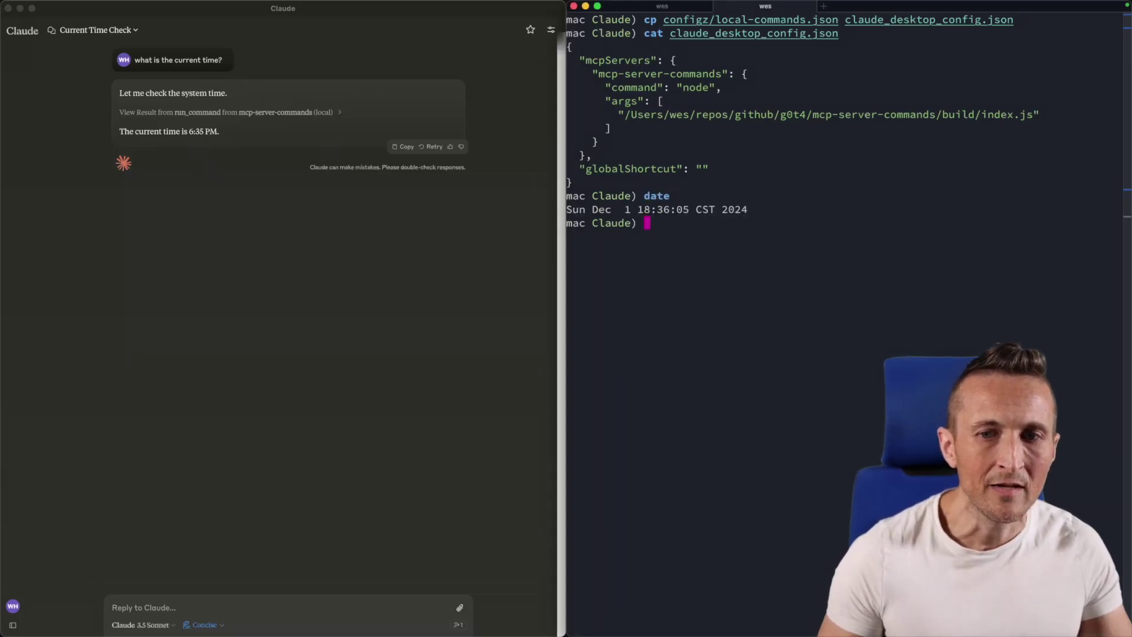
pyautogui.doubleClick(642, 209)
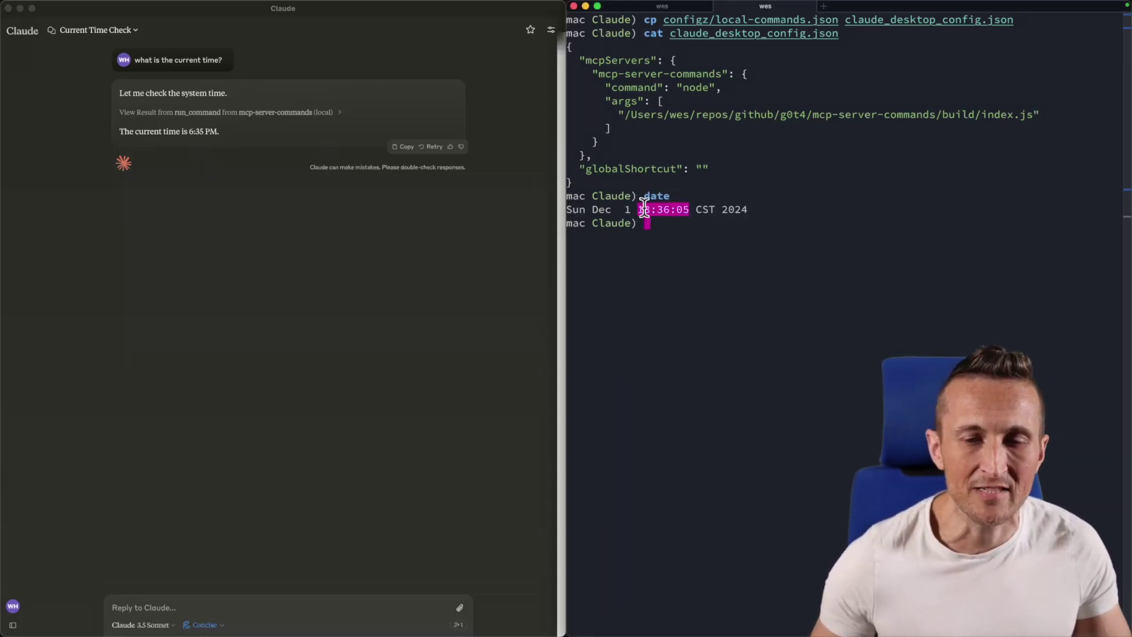
# Ask Claude "do I have enough memory on my machine?" in the current chat, with the interface text enlarged.
pyautogui.click(266, 218)
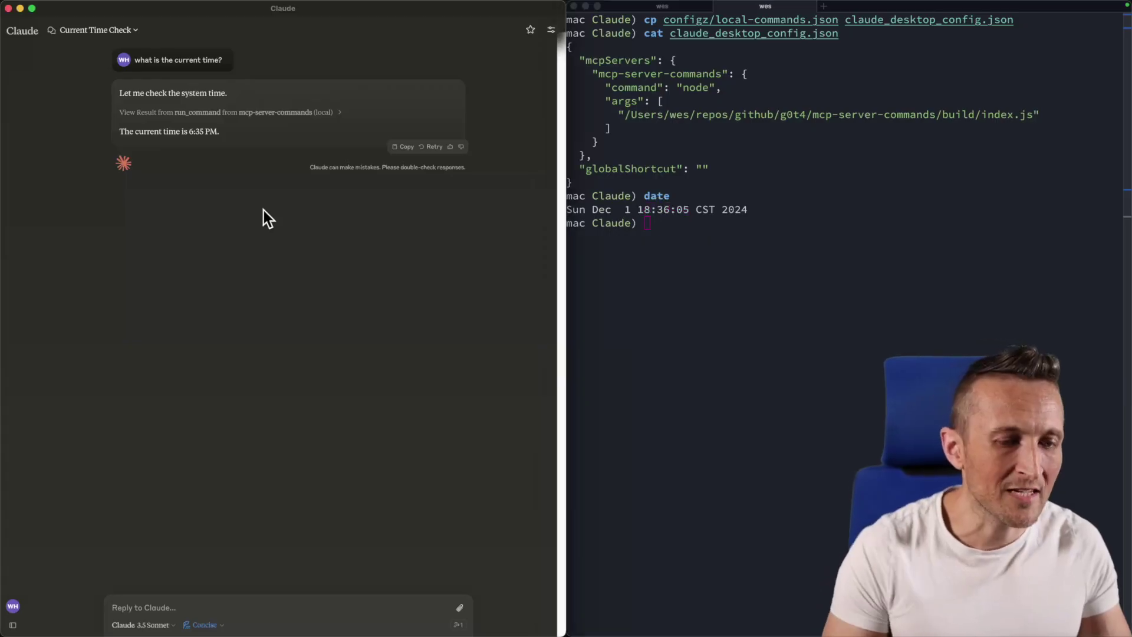
pyautogui.click(266, 603)
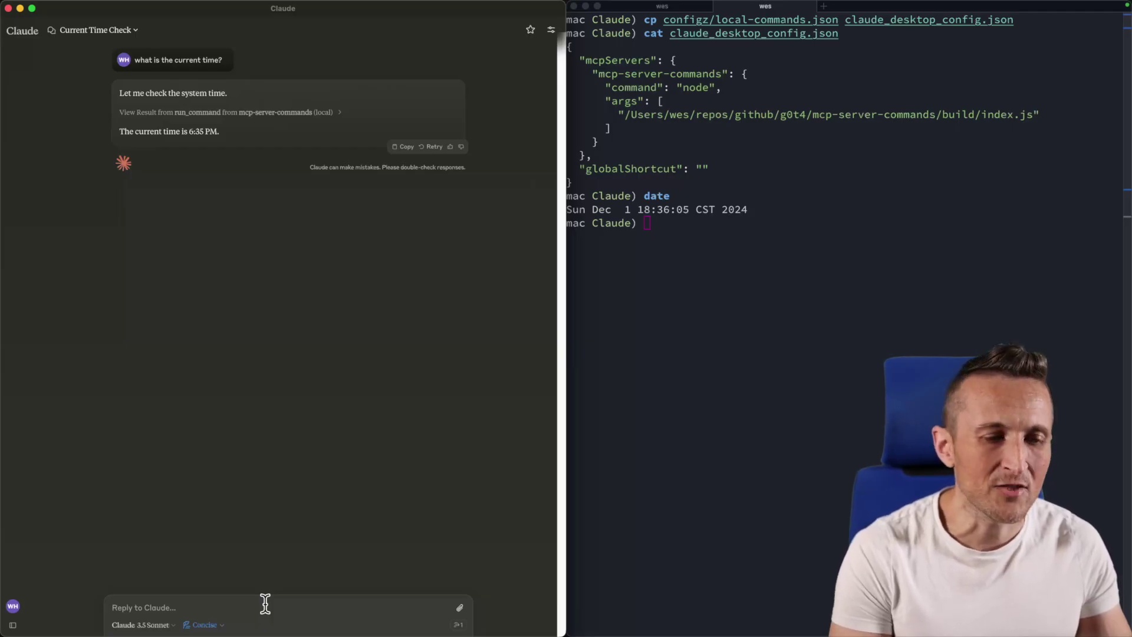
pyautogui.write('do I have enough memory on my machine')
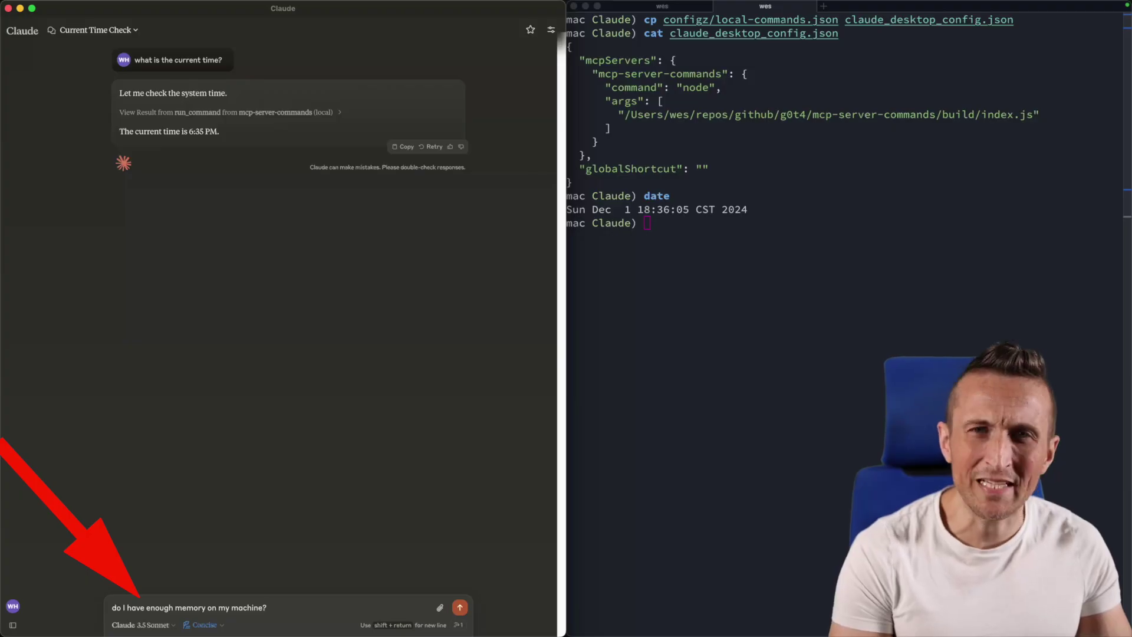
pyautogui.write('?')
pyautogui.press('super+equal')
pyautogui.press('super+equal')
pyautogui.press('super+equal')
pyautogui.press('super+equal')
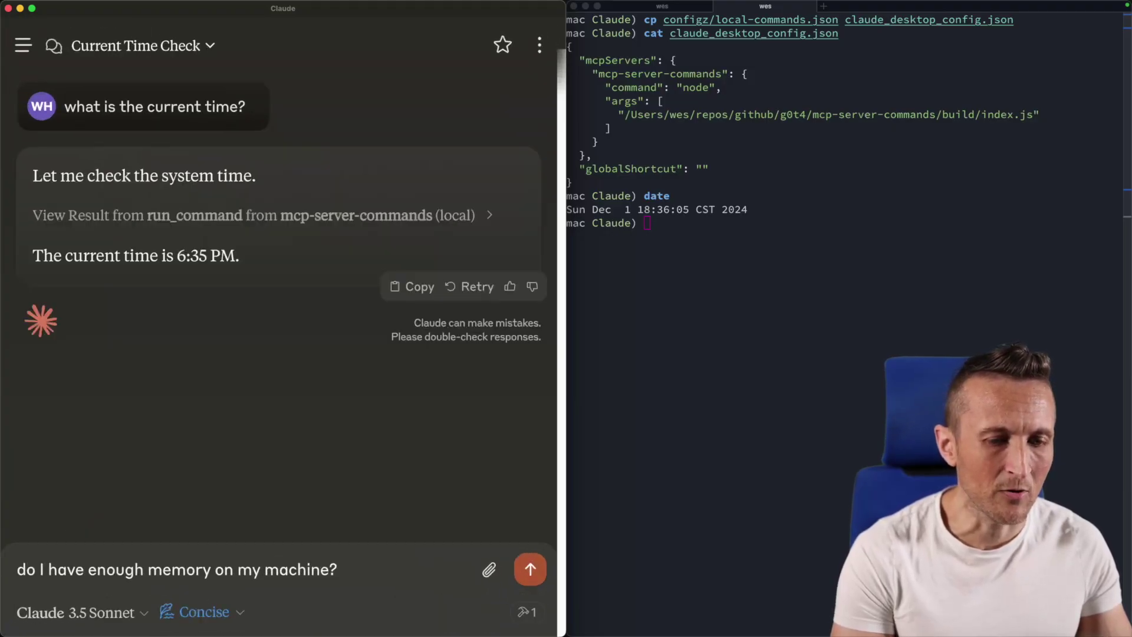
pyautogui.press('super+minus')
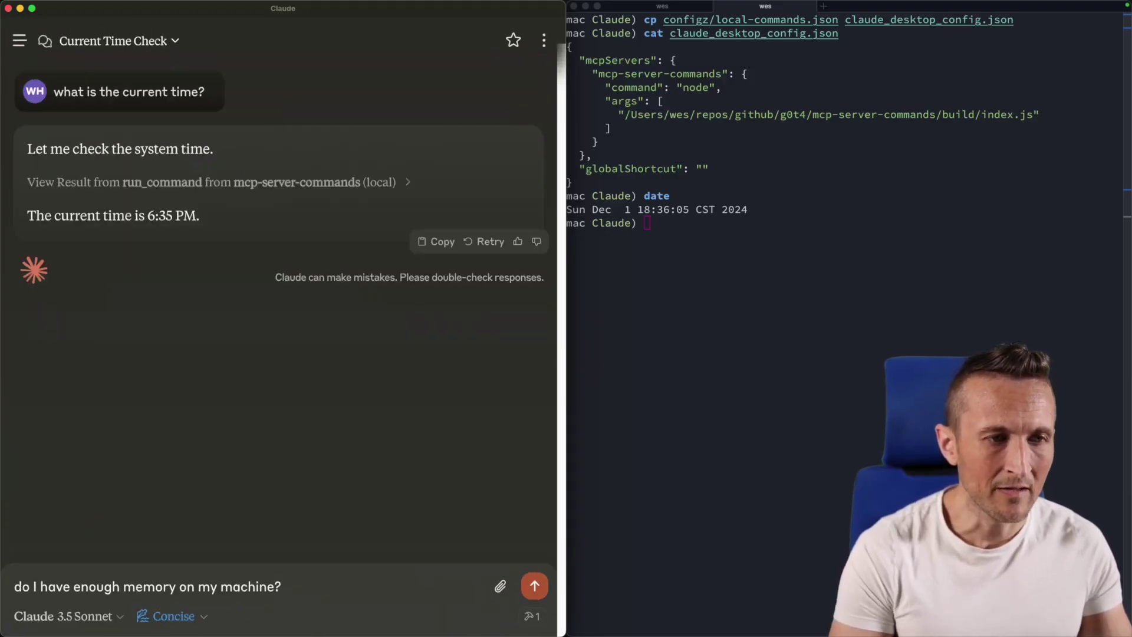
pyautogui.press('Return')
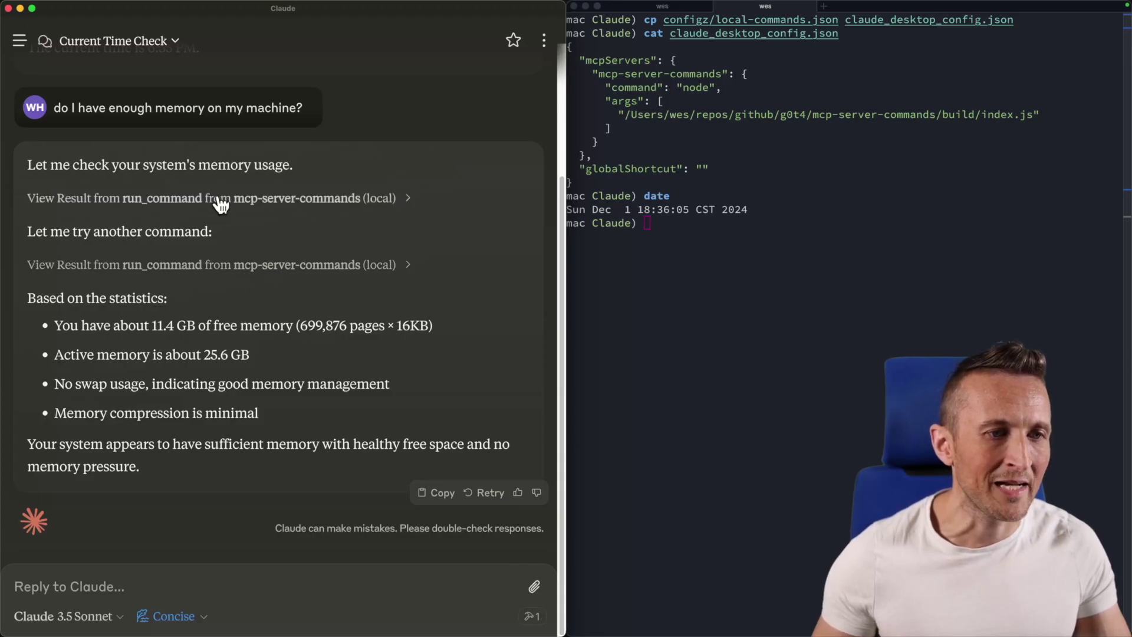
# Inspect the first run_command result in the memory answer, run its free -h command in the terminal, and collapse the result.
pyautogui.click(185, 200)
pyautogui.doubleClick(140, 253)
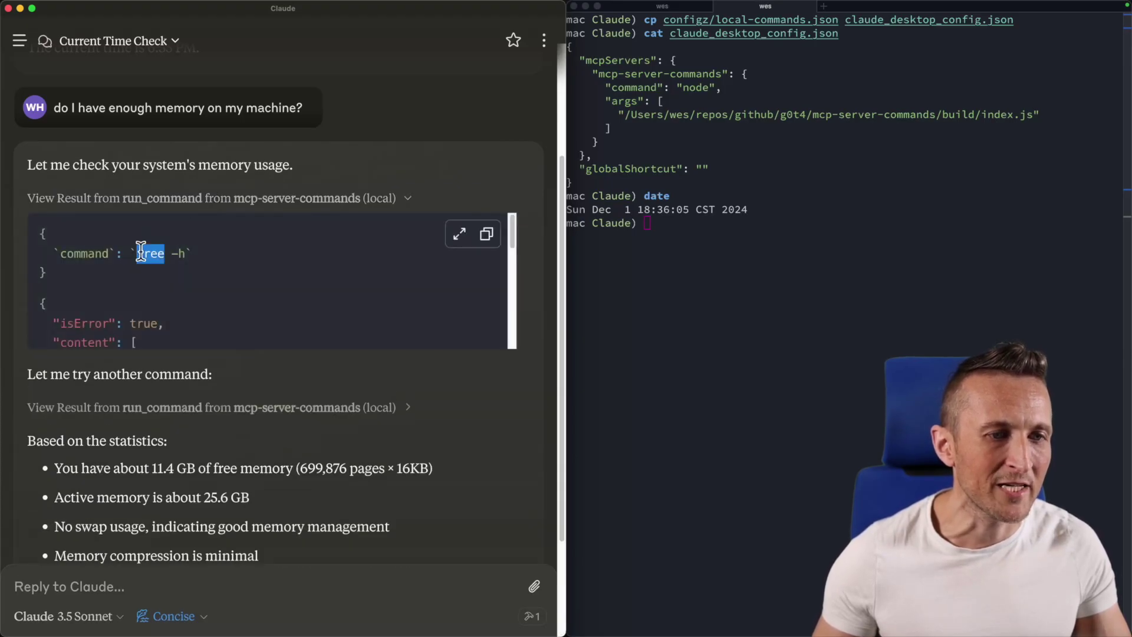
pyautogui.click(700, 295)
pyautogui.write('free -h')
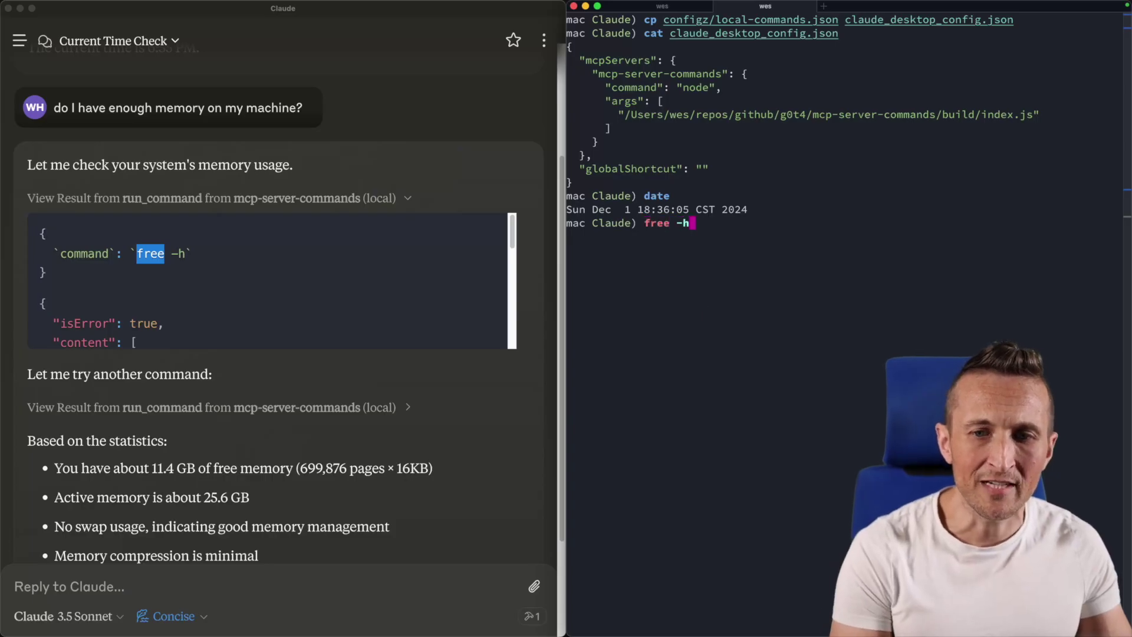
pyautogui.press('Return')
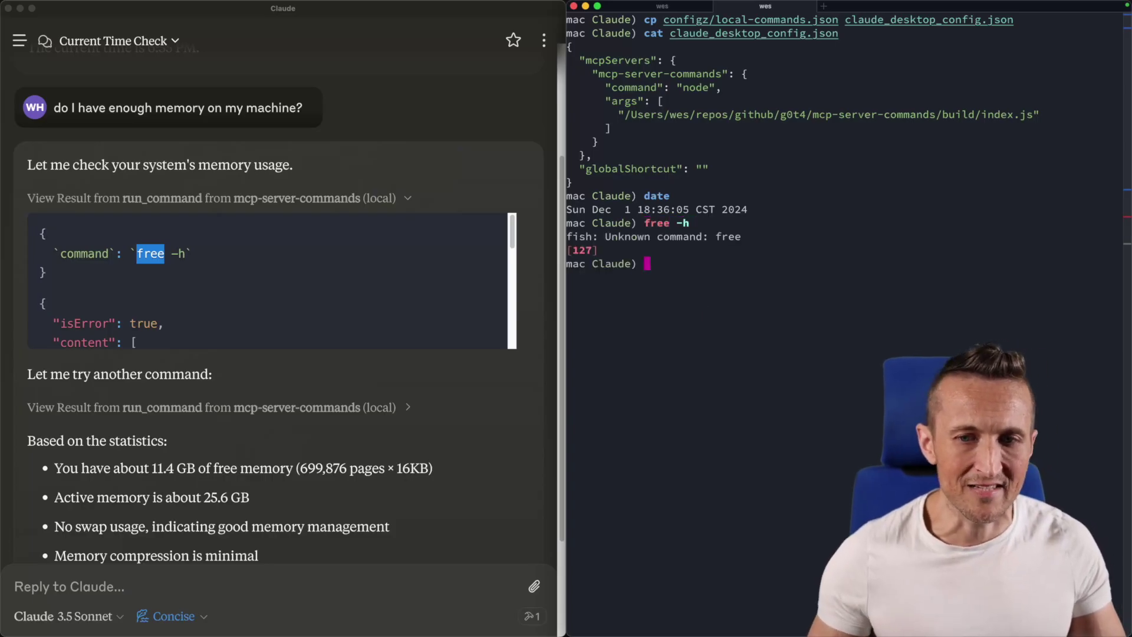
pyautogui.click(418, 200)
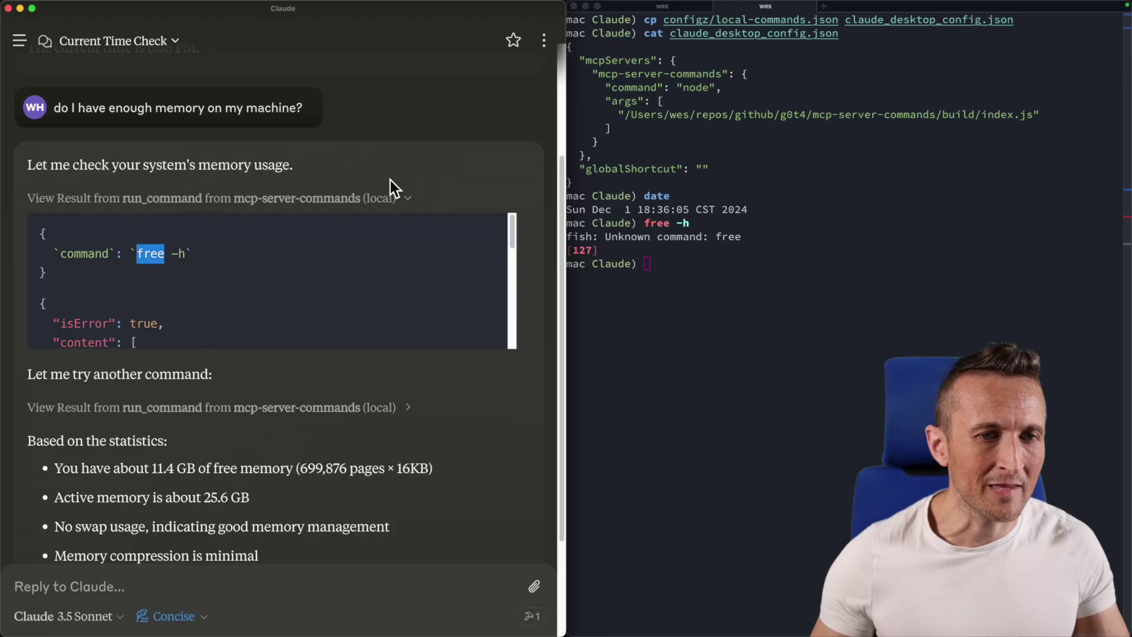
pyautogui.click(324, 200)
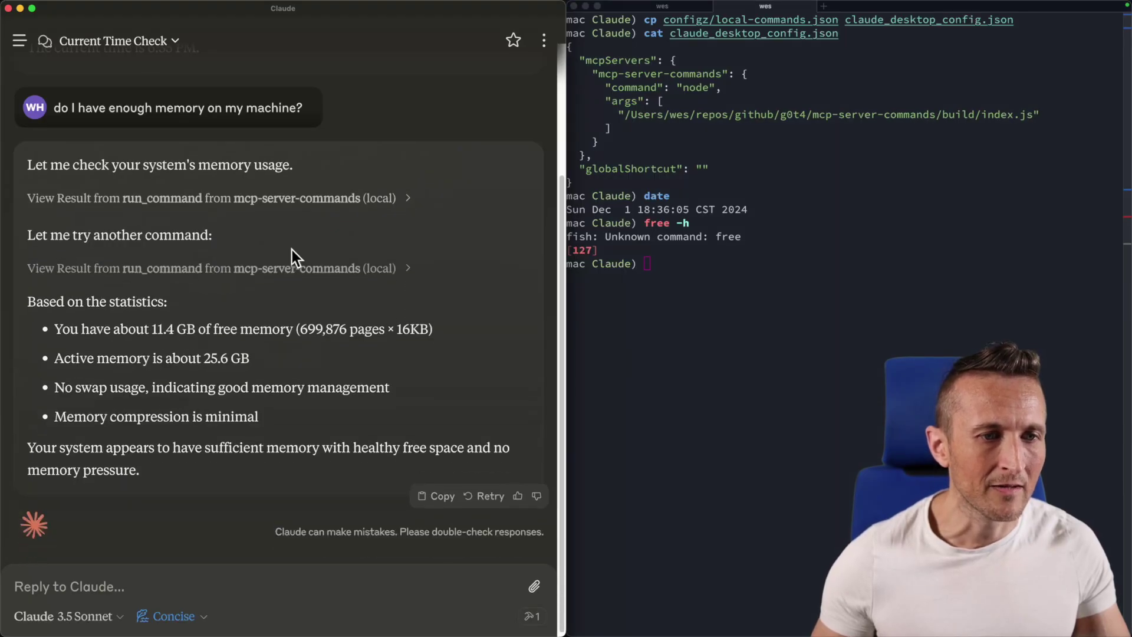
# Expand the second run_command result, copy its vm_stat command, and run it in the terminal.
pyautogui.click(321, 269)
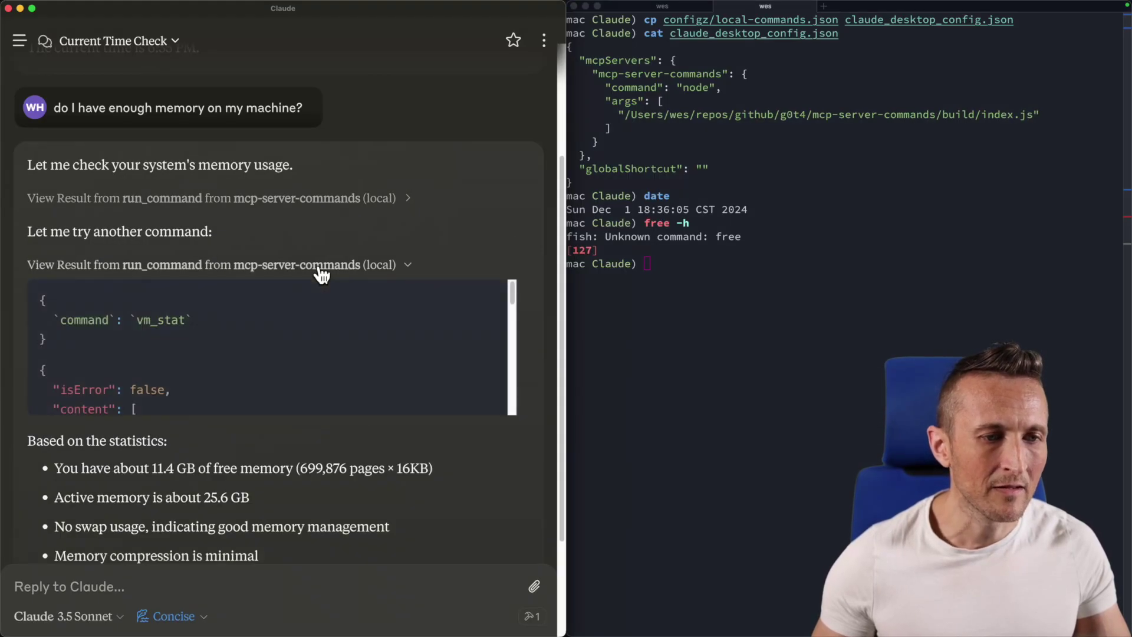
pyautogui.doubleClick(160, 320)
pyautogui.press('super+c')
pyautogui.click(826, 293)
pyautogui.press('super+v')
pyautogui.press('Return')
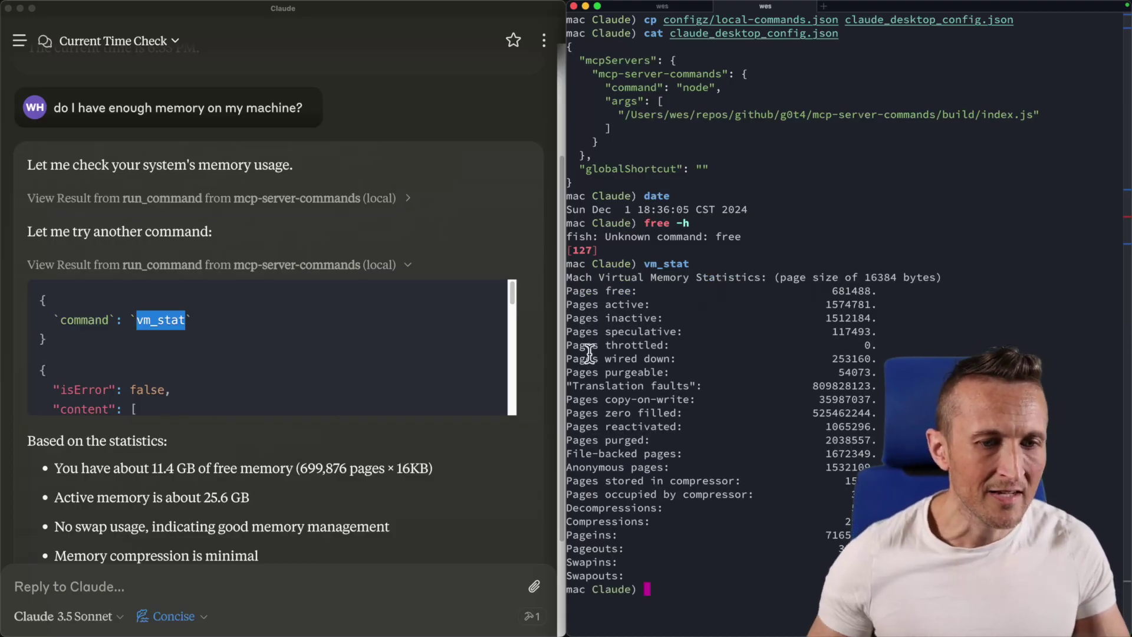
# Read through the vm_stat output in Claude's result to compare it with the terminal, and collapse the result.
pyautogui.click(451, 382)
pyautogui.scroll(-5, 452, 382)
pyautogui.scroll(-4, 451, 380)
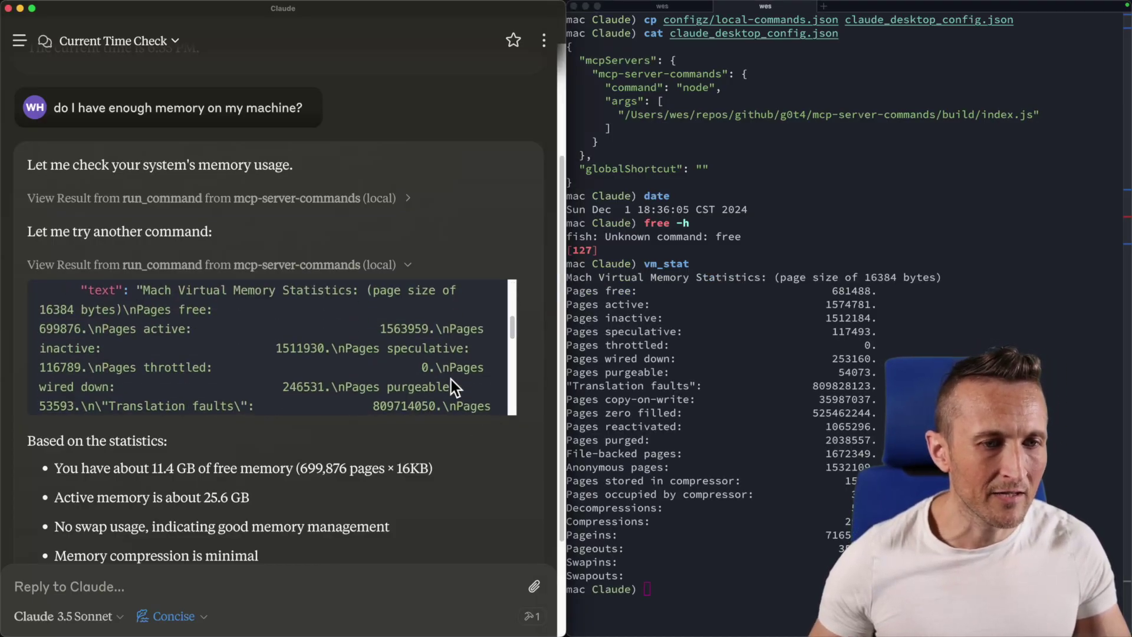
pyautogui.scroll(4, 451, 380)
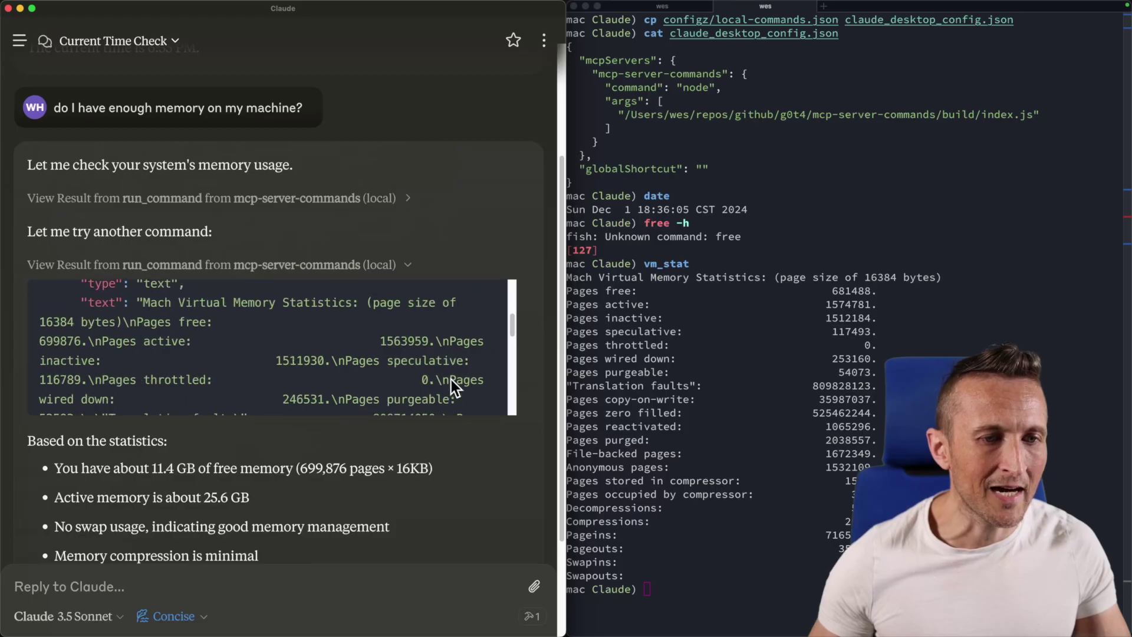
pyautogui.click(397, 266)
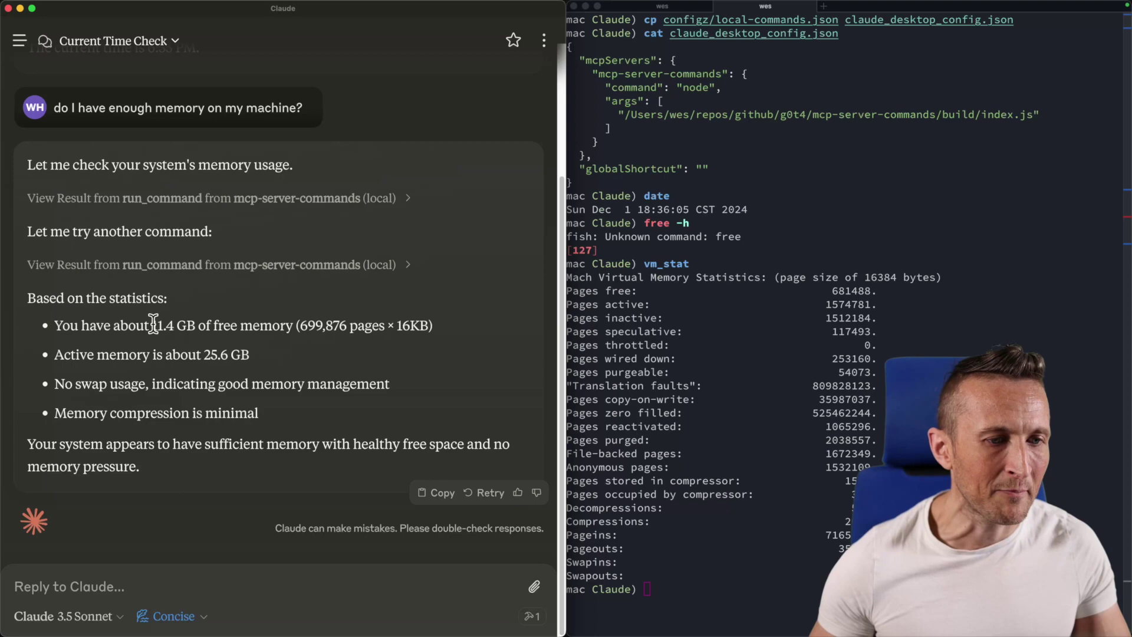
# Highlight the free and active memory figures in Claude's answer.
pyautogui.moveTo(152, 324); pyautogui.dragTo(197, 325)
pyautogui.click(257, 326)
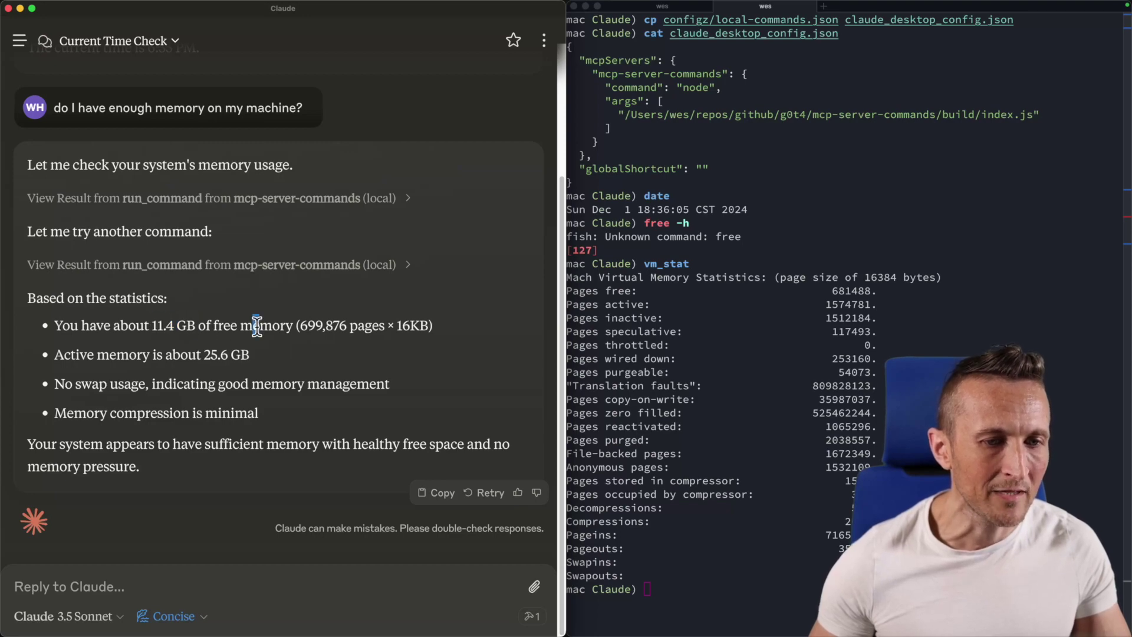
pyautogui.doubleClick(213, 356)
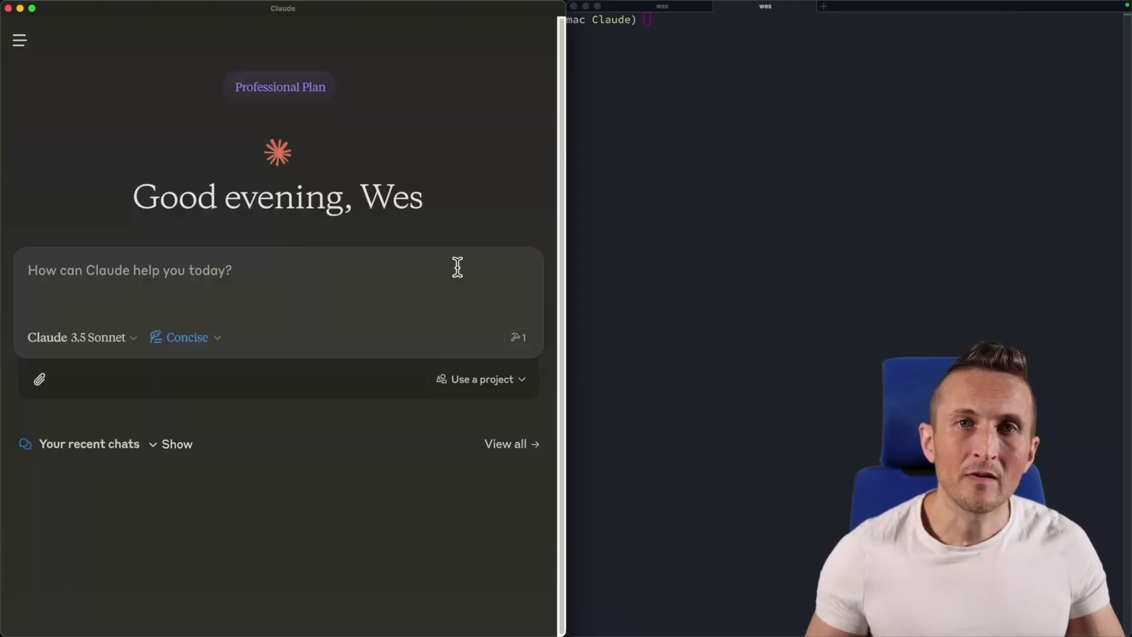
# Ask Claude in the new chat for fun commands it could run and discuss to demo an MCP server's value, and allow the tool for this chat.
pyautogui.click(327, 272)
pyautogui.write('what are some fun commands you could run and discuss with me what you find that would demo the value of an MCP server to run commands?')
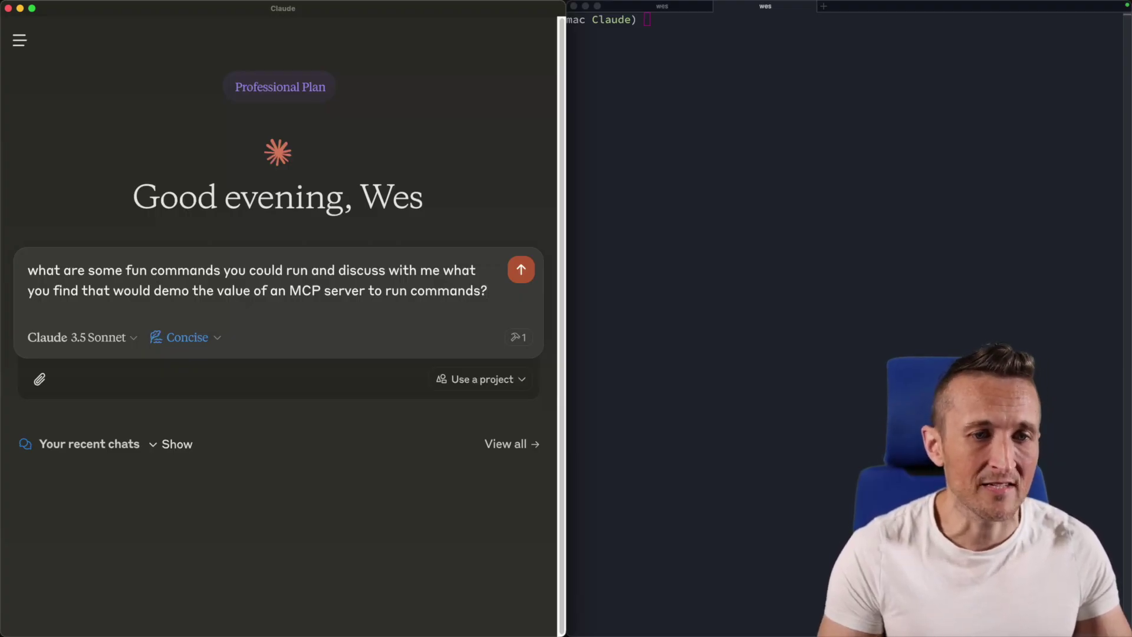
pyautogui.press('Return')
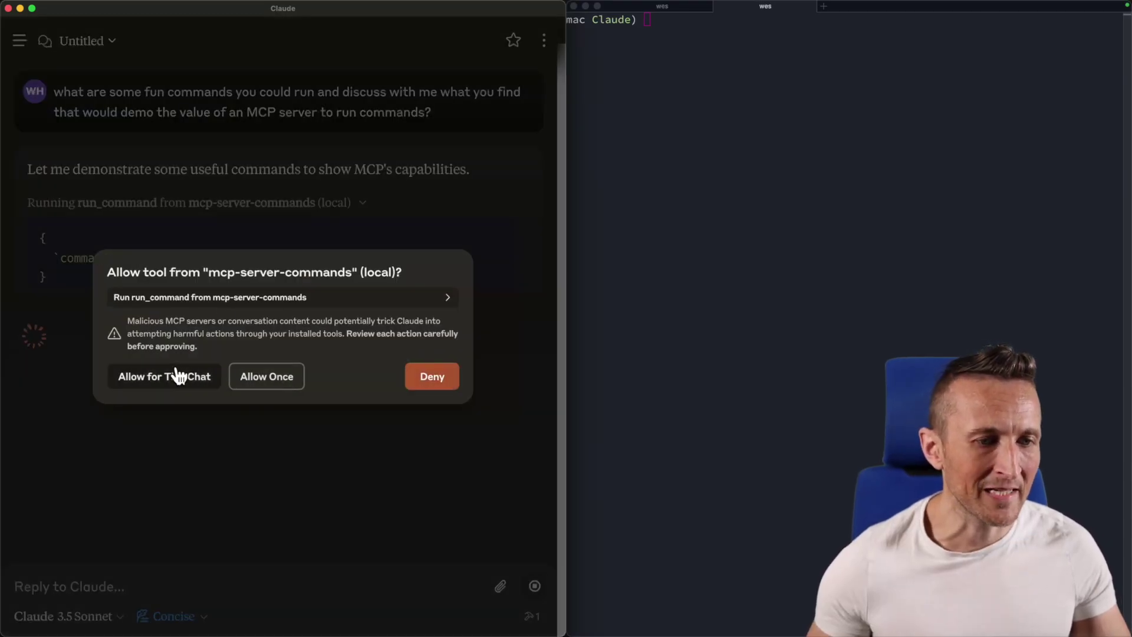
pyautogui.click(158, 386)
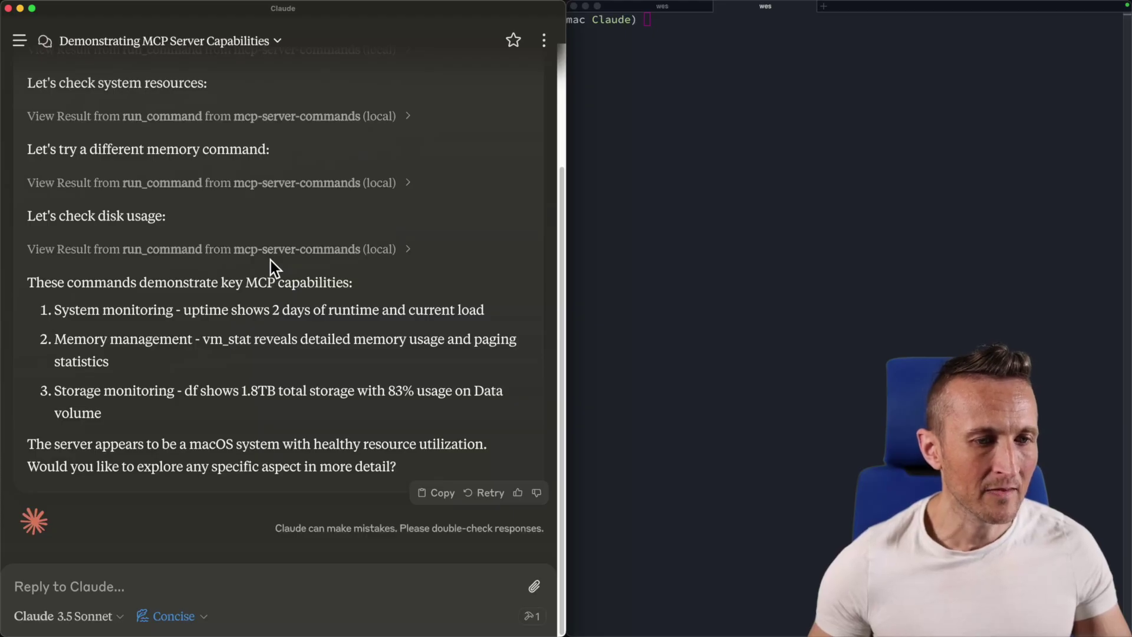
# Highlight Claude's uptime finding, run uptime in the terminal, and highlight the days of uptime in its output.
pyautogui.moveTo(184, 310); pyautogui.dragTo(329, 310)
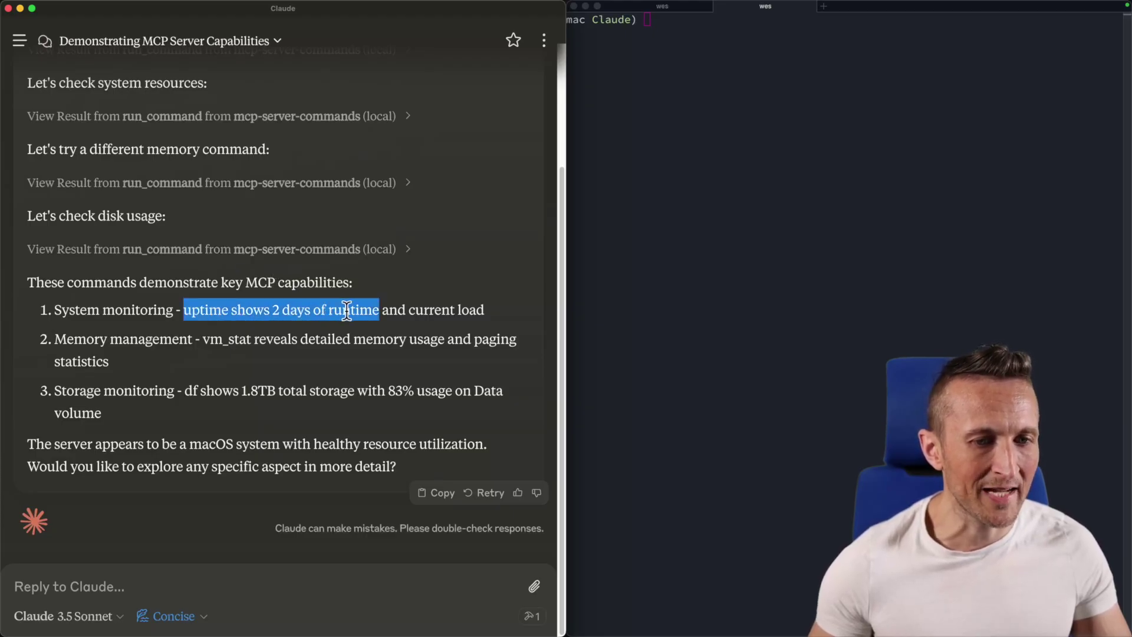
pyautogui.click(714, 269)
pyautogui.write('uptime')
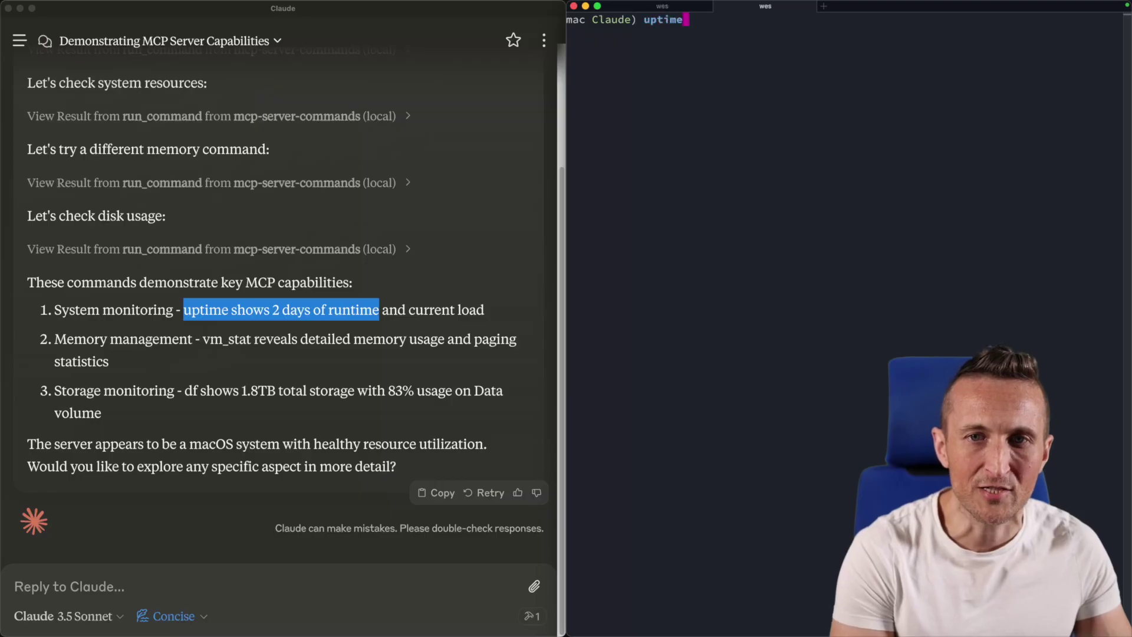
pyautogui.press('Return')
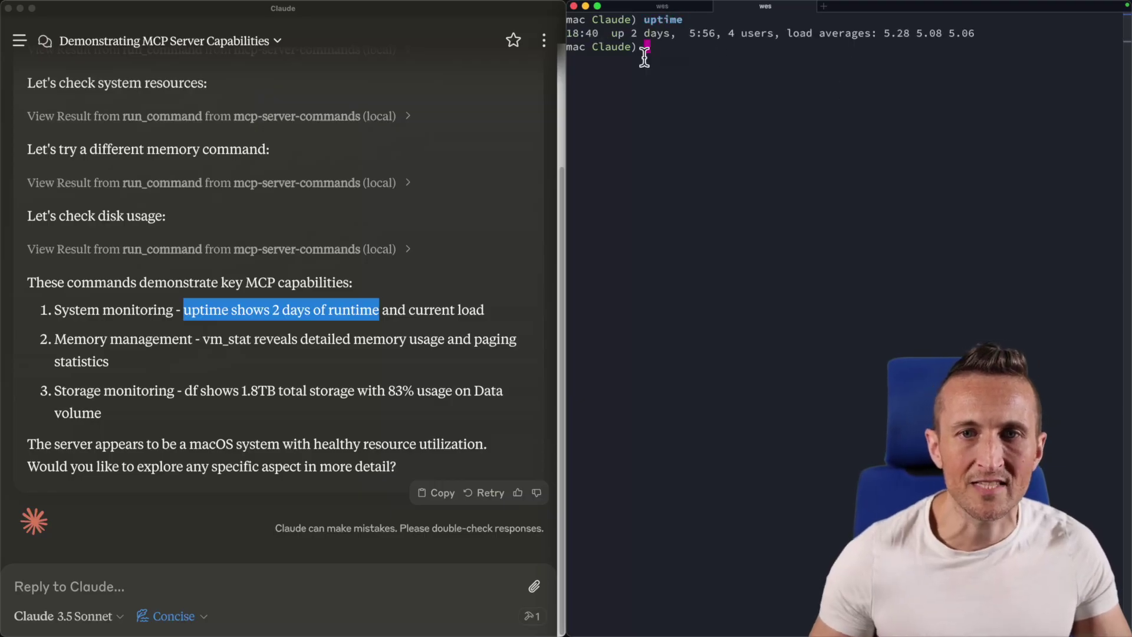
pyautogui.moveTo(612, 34); pyautogui.dragTo(673, 33)
pyautogui.click(314, 257)
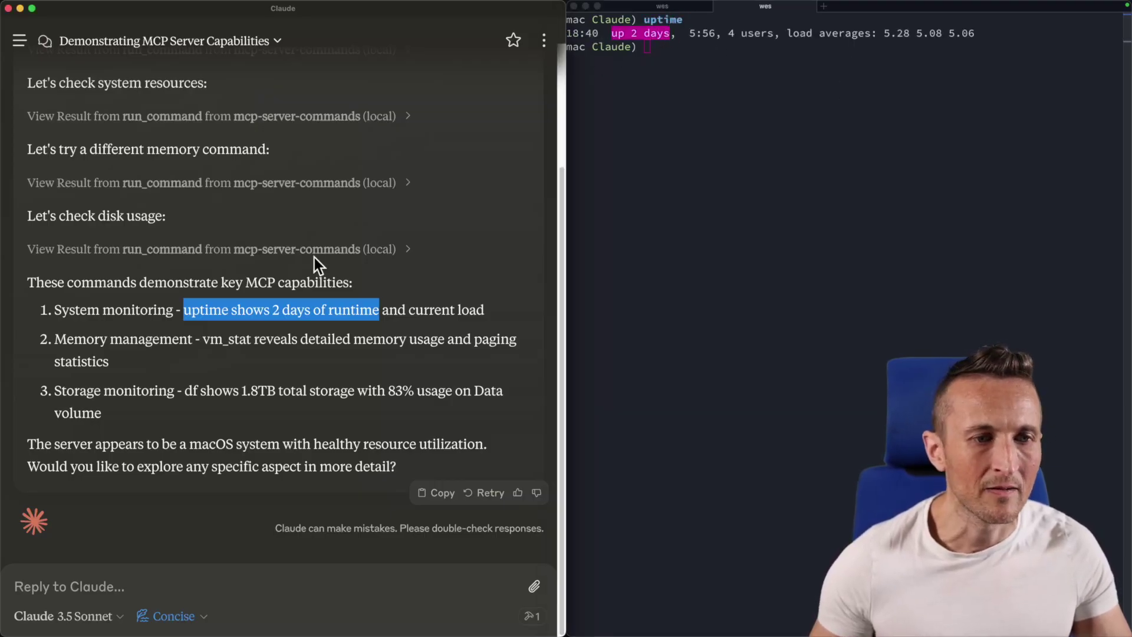
# Expand the first run_command result, check the uptime output that Claude received, and collapse it.
pyautogui.scroll(4, 299, 210)
pyautogui.click(341, 168)
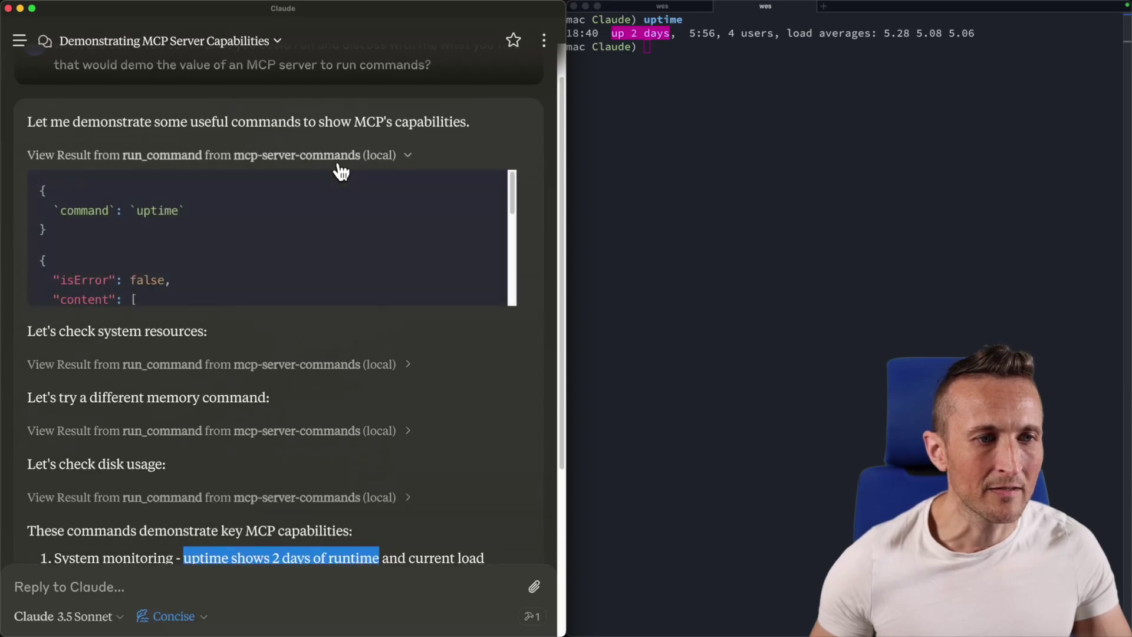
pyautogui.scroll(-5, 306, 200)
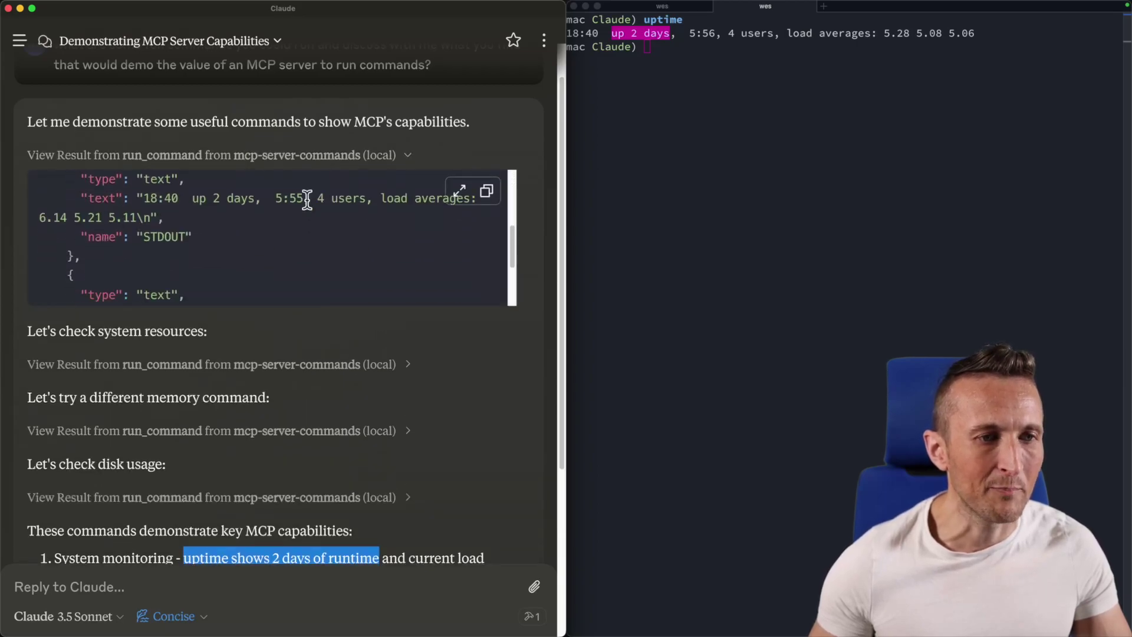
pyautogui.scroll(2, 307, 200)
pyautogui.scroll(3, 307, 200)
pyautogui.click(312, 155)
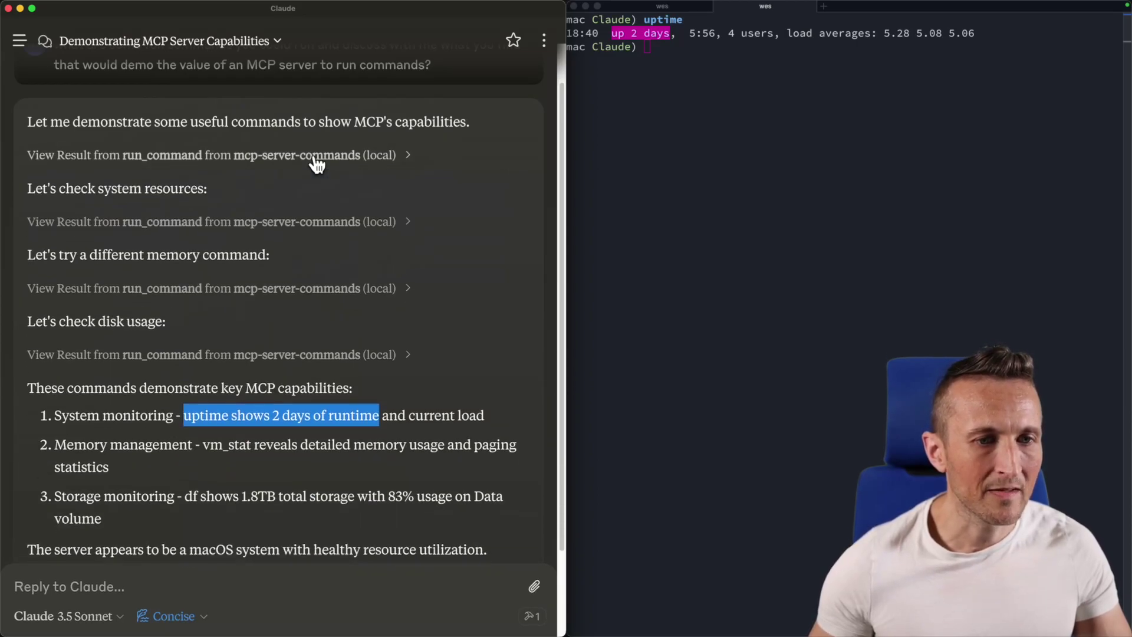
# Examine the system resources command result, highlight its isError flag and failure text, and collapse the result.
pyautogui.click(298, 224)
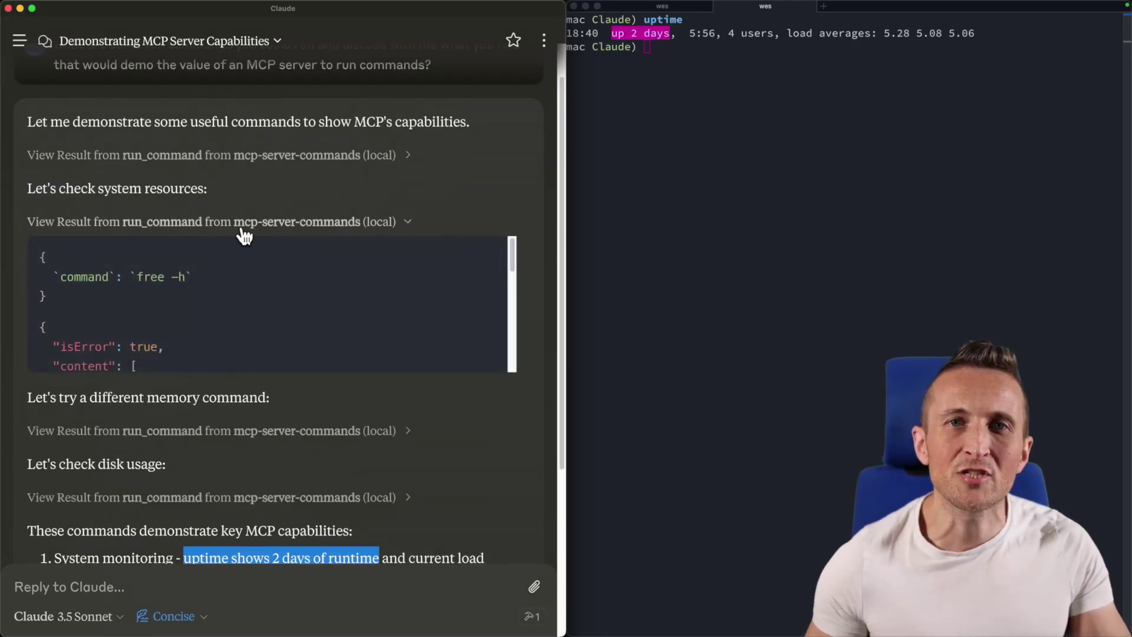
pyautogui.click(242, 231)
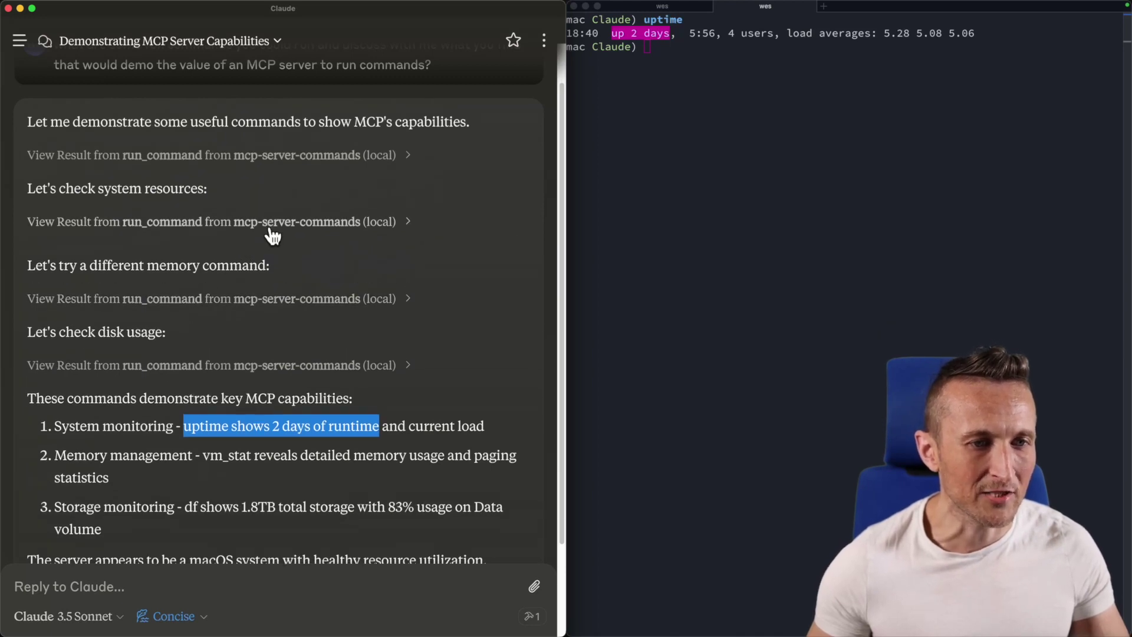
pyautogui.click(269, 230)
pyautogui.moveTo(60, 320); pyautogui.dragTo(166, 322)
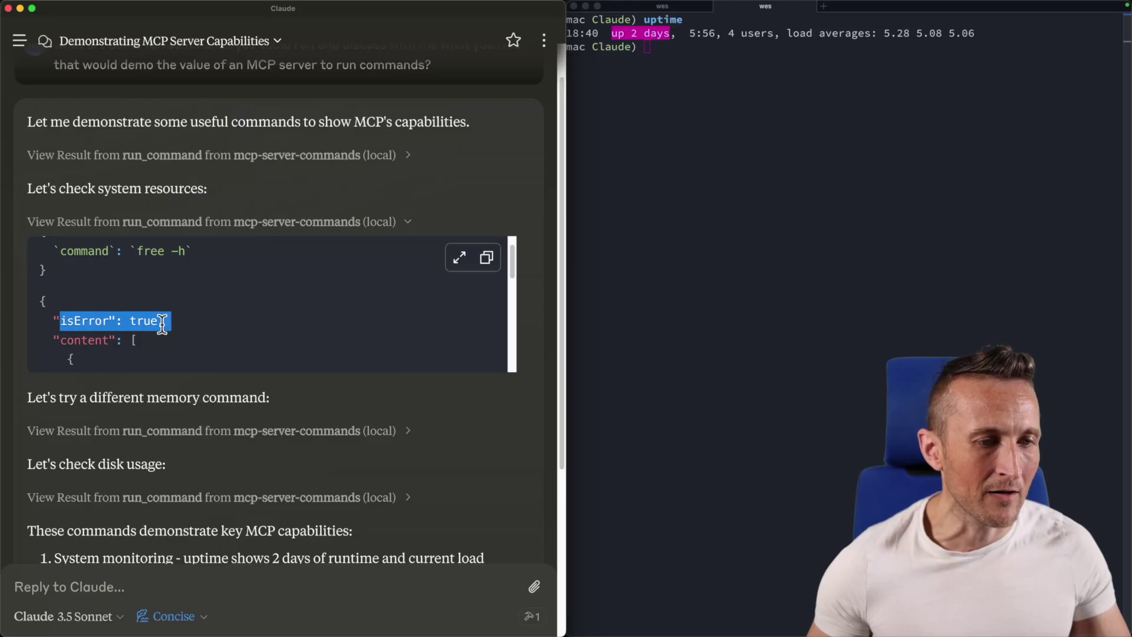
pyautogui.scroll(-4, 162, 324)
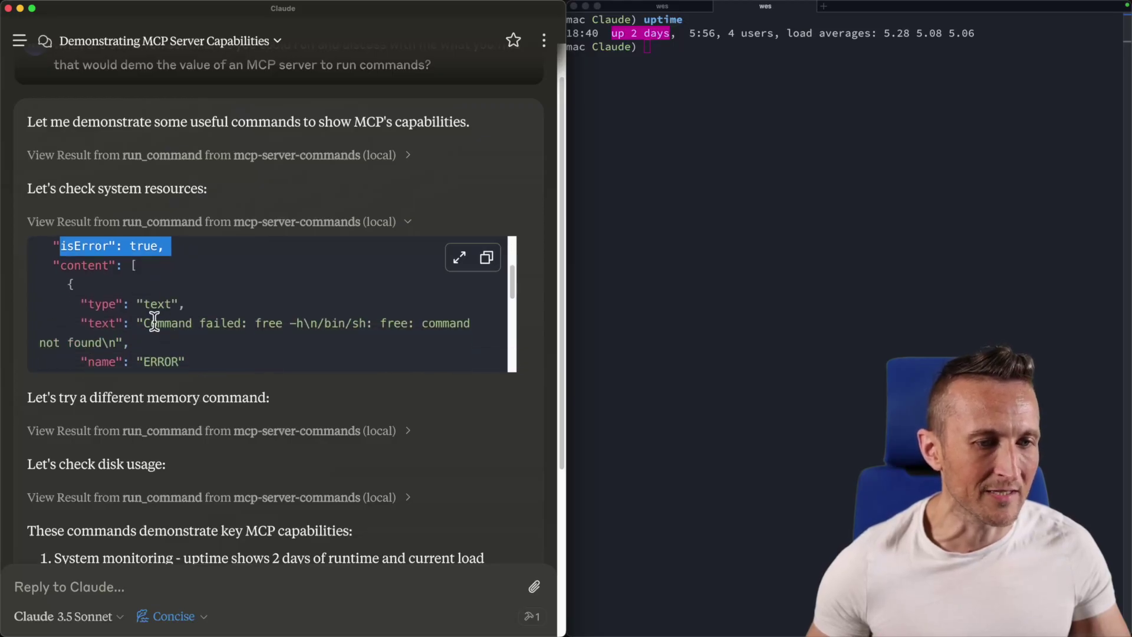
pyautogui.moveTo(152, 323); pyautogui.dragTo(144, 345)
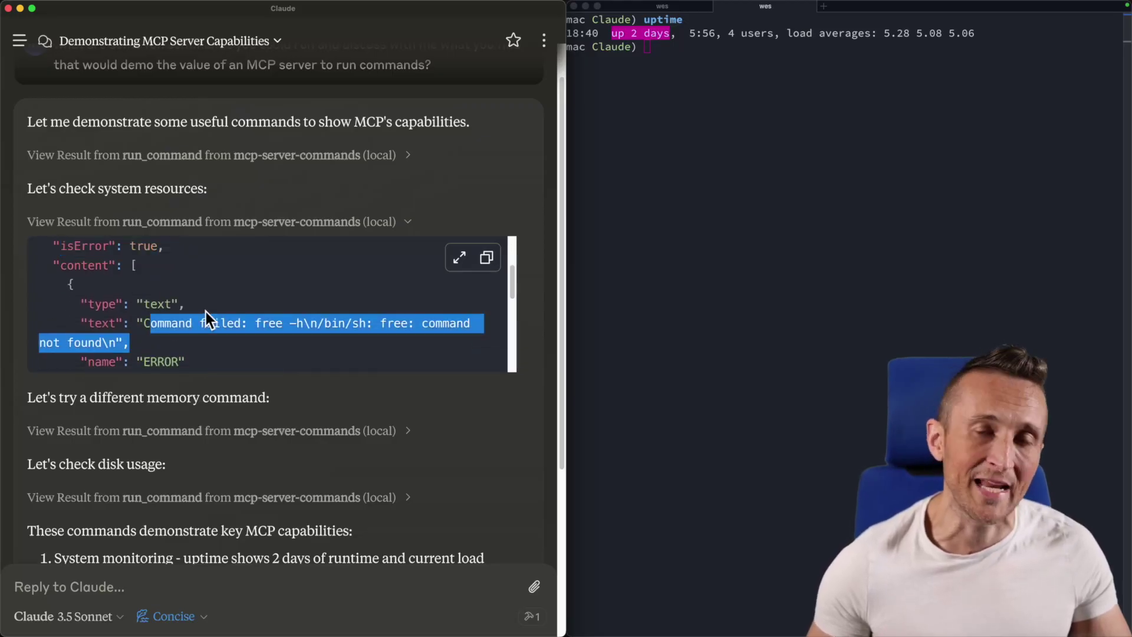
pyautogui.scroll(4, 207, 313)
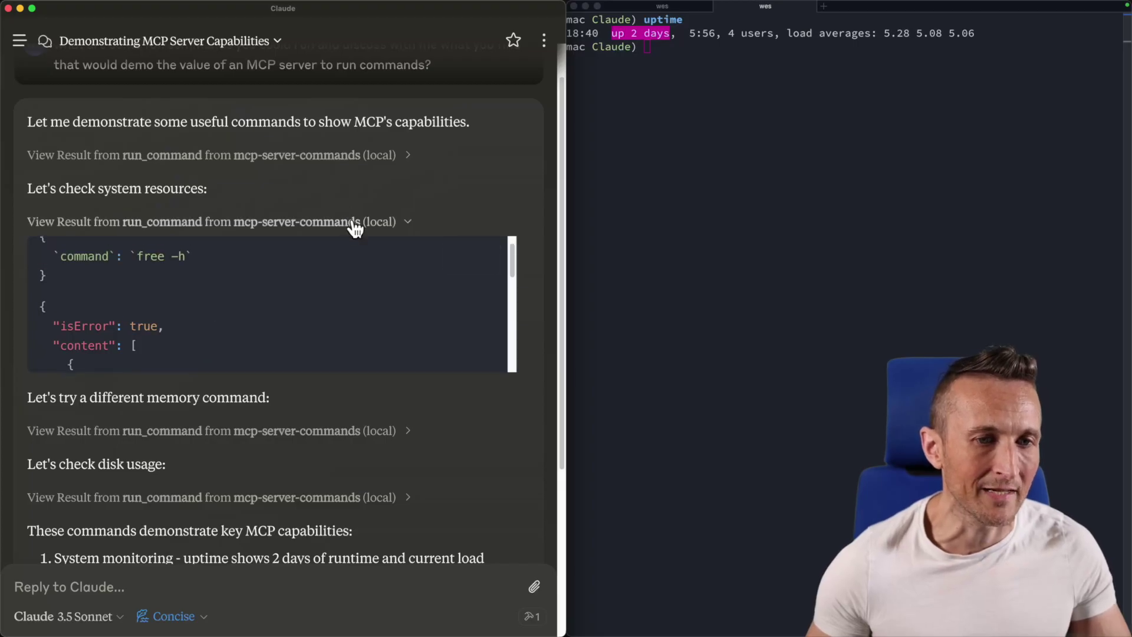
pyautogui.click(353, 224)
# Check the results of Claude's second memory command and its disk usage command, highlight the df -h command, and collapse both results.
pyautogui.click(212, 291)
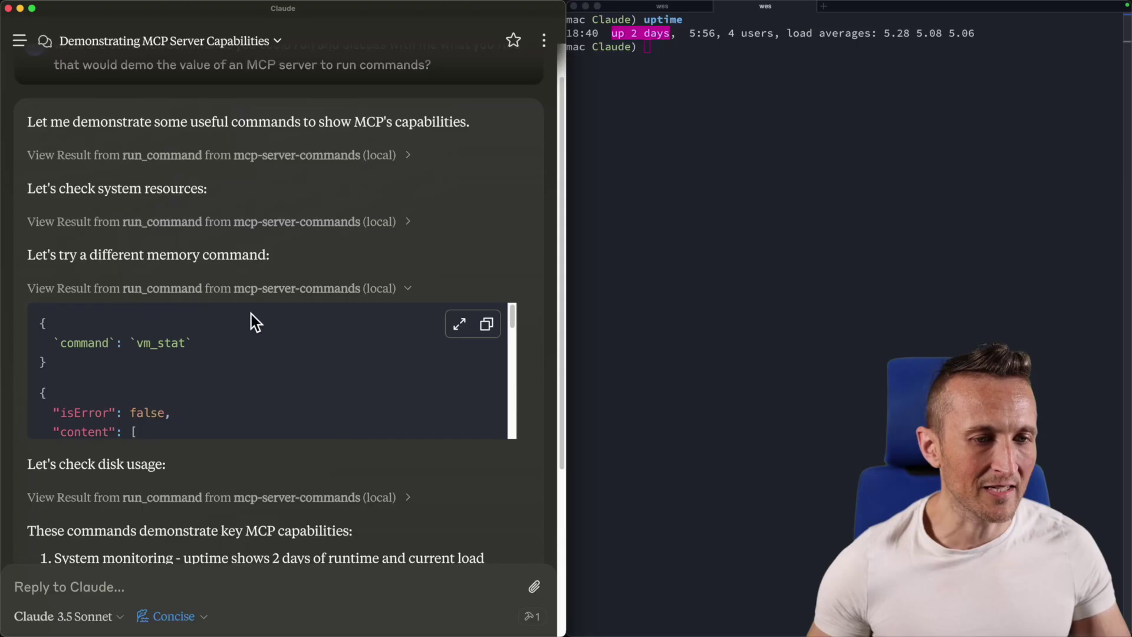
pyautogui.click(263, 290)
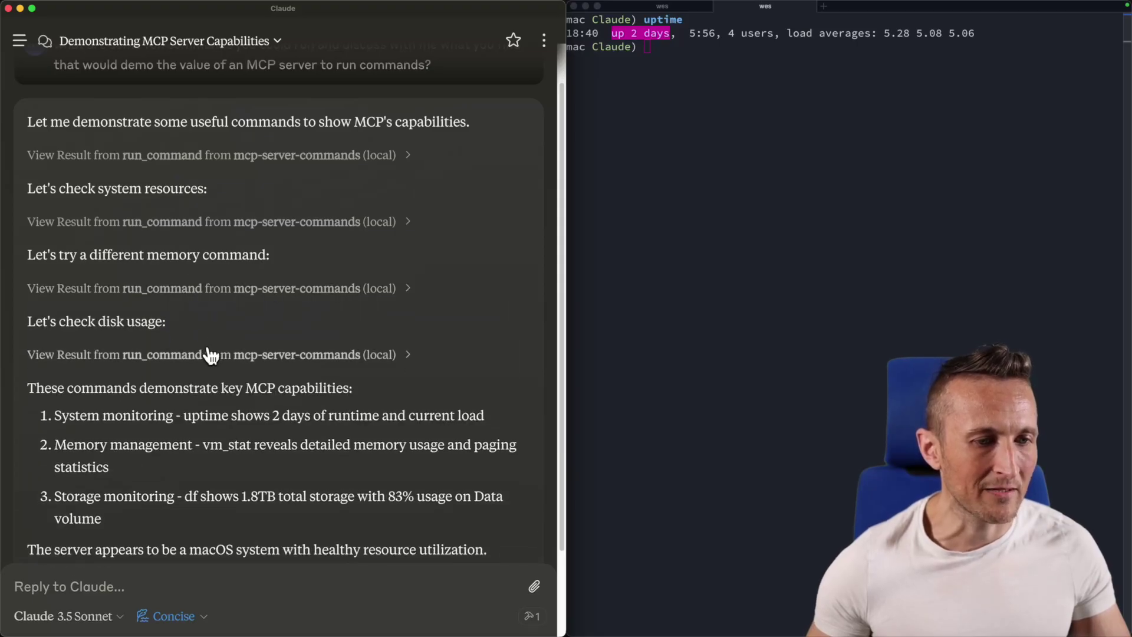
pyautogui.click(210, 356)
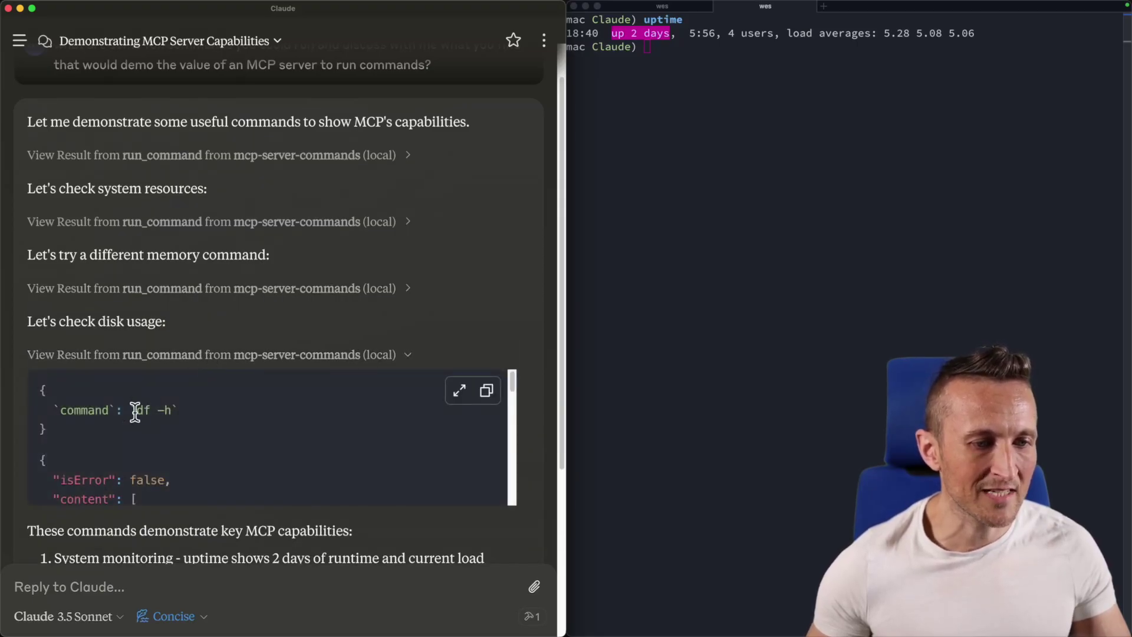
pyautogui.moveTo(135, 412); pyautogui.dragTo(177, 412)
pyautogui.scroll(-3, 177, 410)
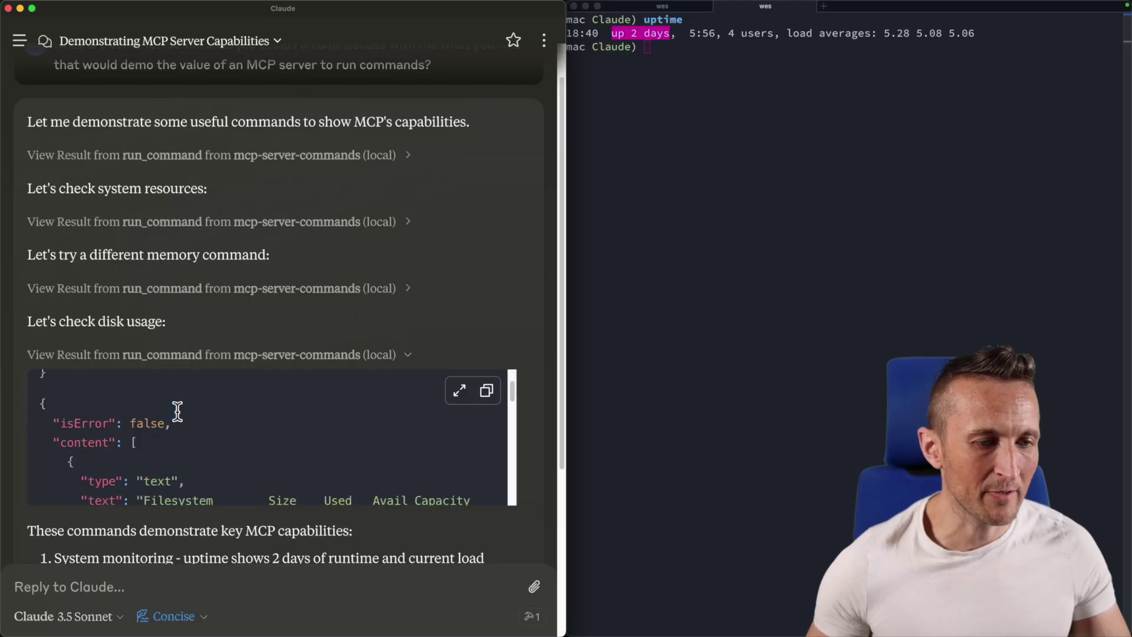
pyautogui.click(259, 357)
# Highlight the total storage and usage percentage in Claude's storage monitoring finding, and run command df -h in the terminal.
pyautogui.scroll(-3, 259, 354)
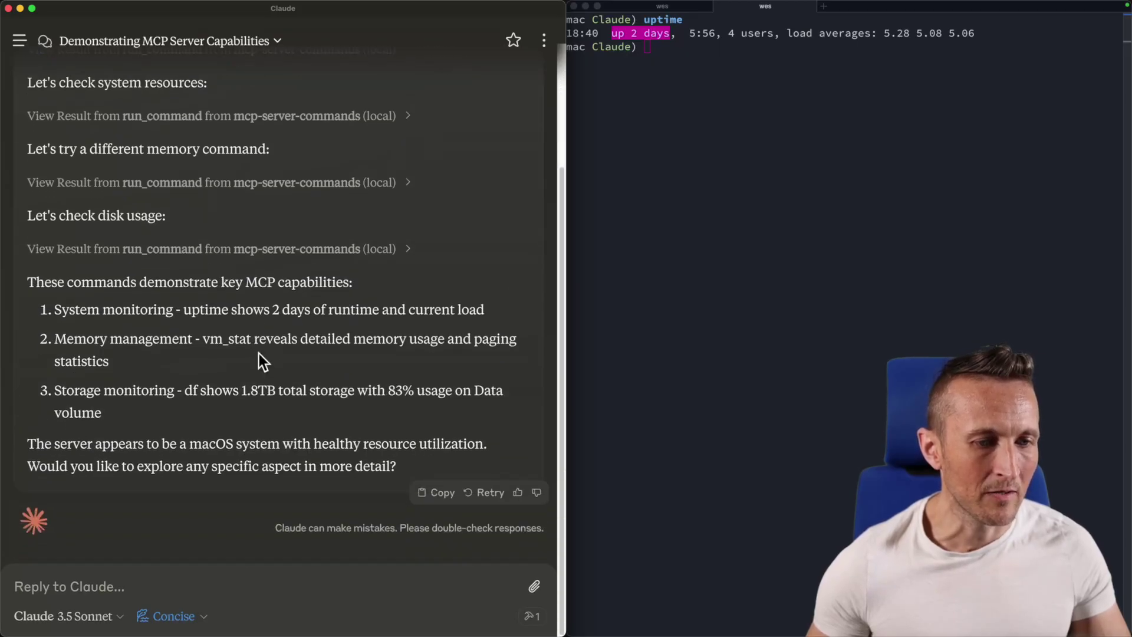
pyautogui.moveTo(242, 391); pyautogui.dragTo(416, 391)
pyautogui.click(883, 274)
pyautogui.write('df -h -')
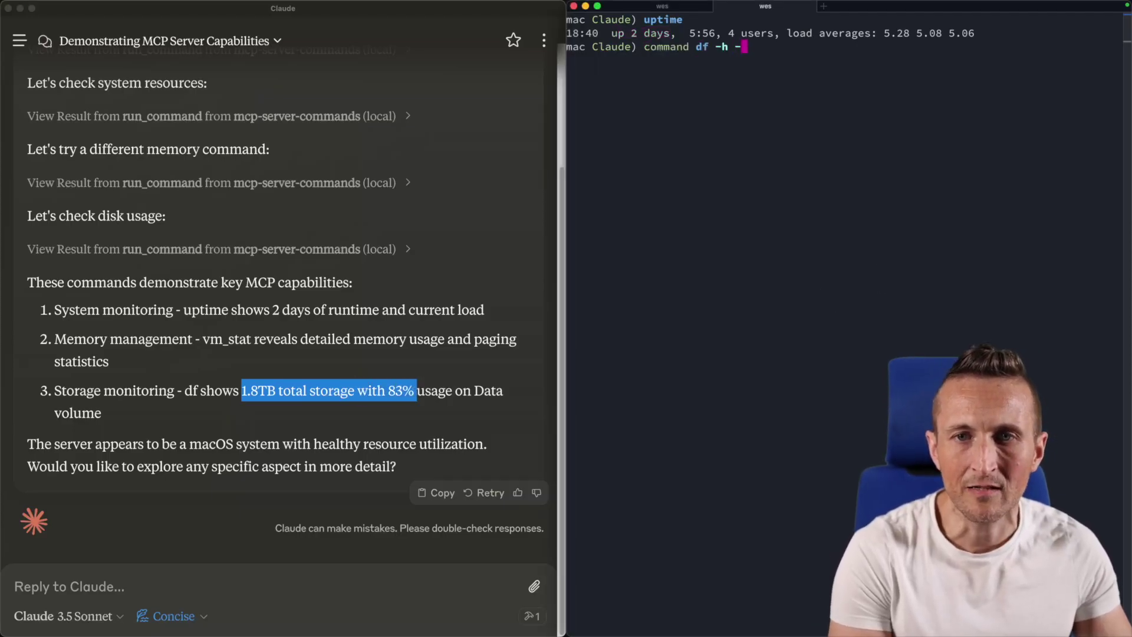
pyautogui.press('Return')
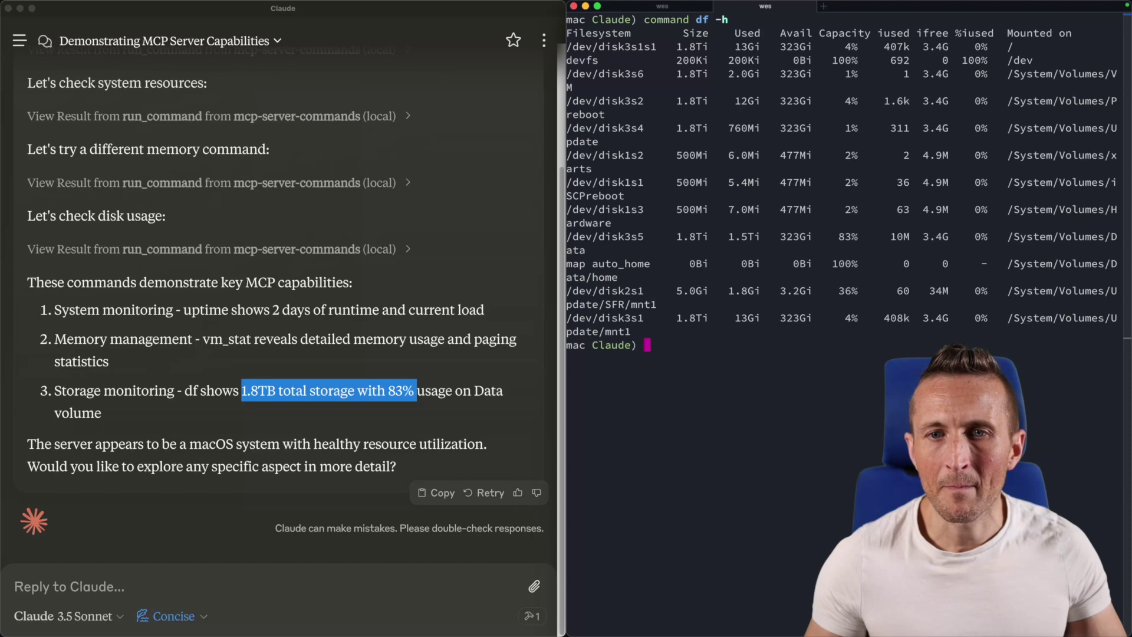
# Shrink the terminal text to fit the df table, and highlight the first disk's size and the Data volume's available space and capacity.
pyautogui.press('super+minus')
pyautogui.doubleClick(672, 39)
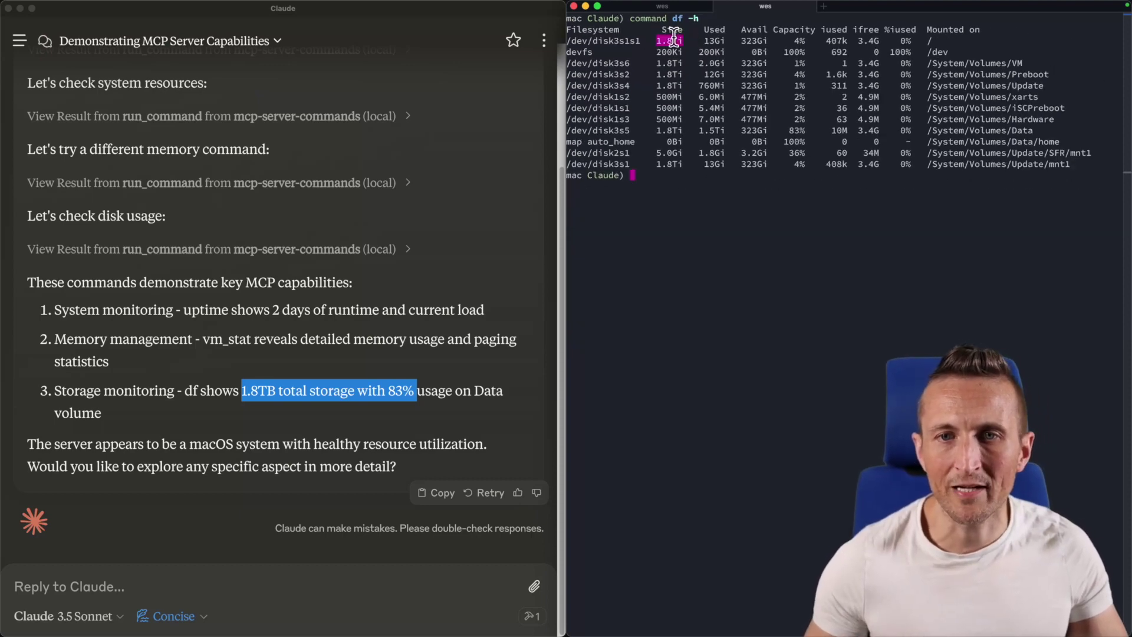
pyautogui.doubleClick(755, 130)
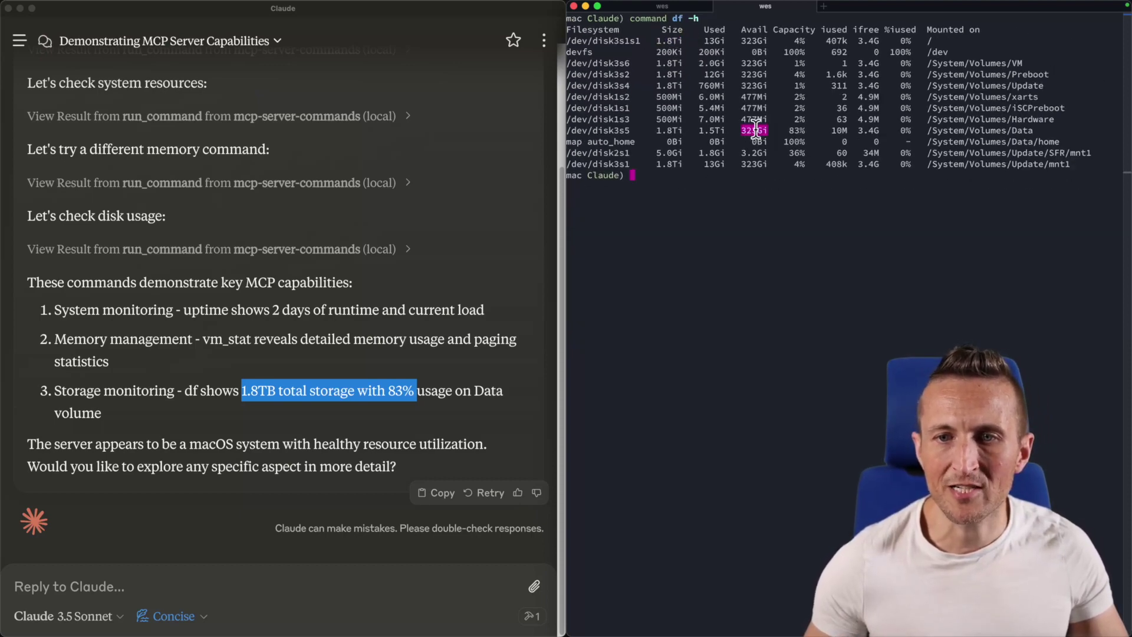
pyautogui.doubleClick(792, 130)
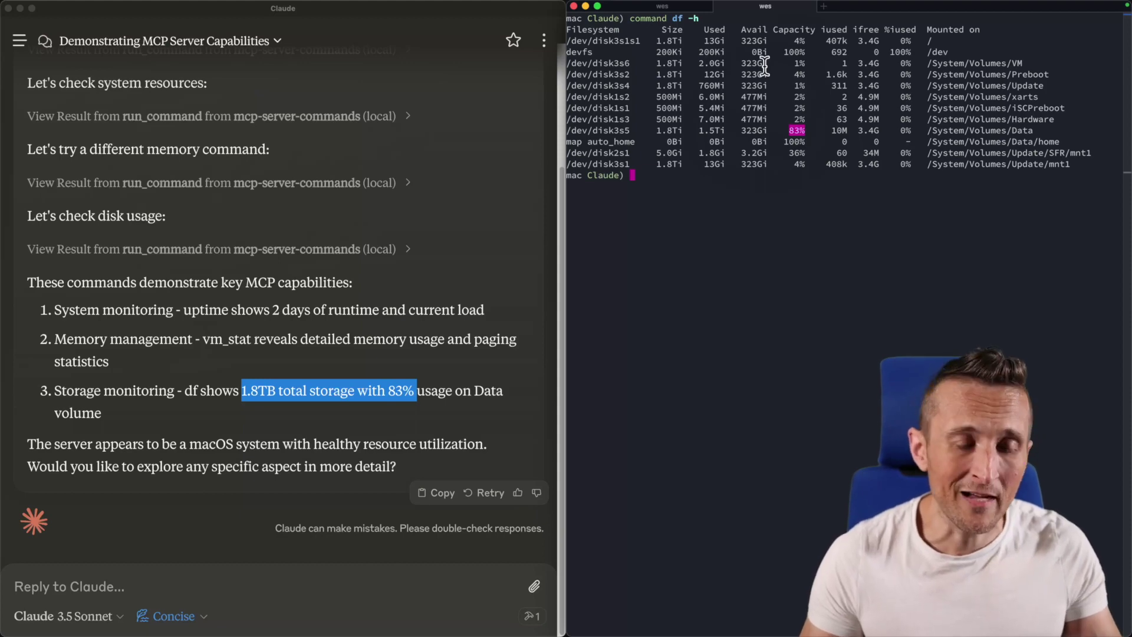
pyautogui.click(673, 178)
# Switch to the browser, review the mcp-server-commands GitHub repository and its README's installation options, and open the published npm package's page.
pyautogui.hotkey('ctrl', 'Right')
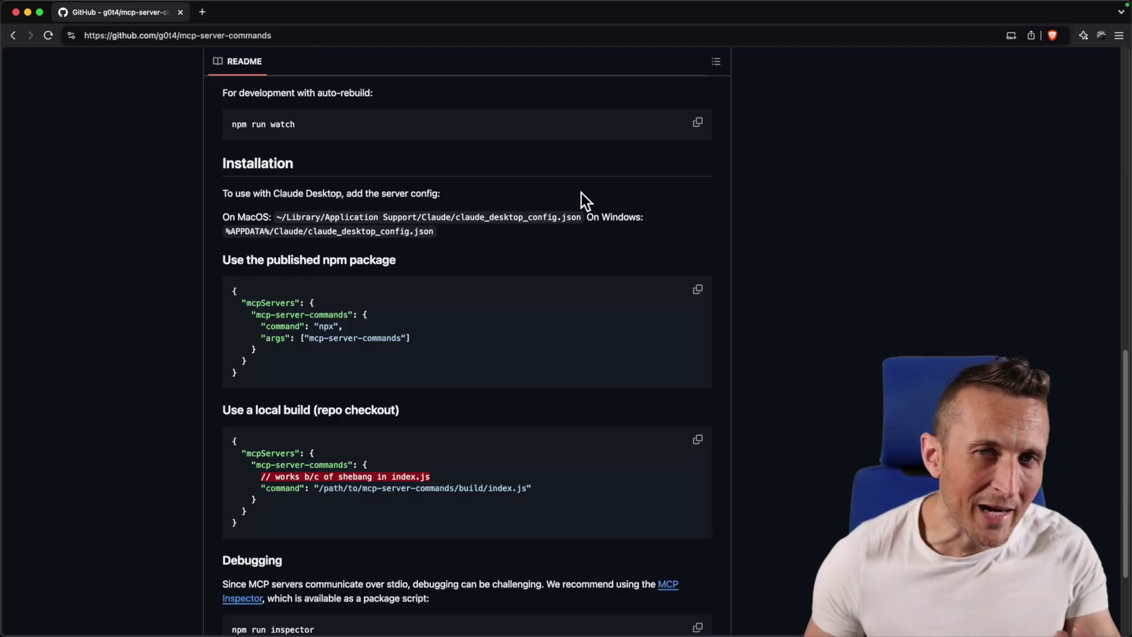
pyautogui.scroll(20, 582, 201)
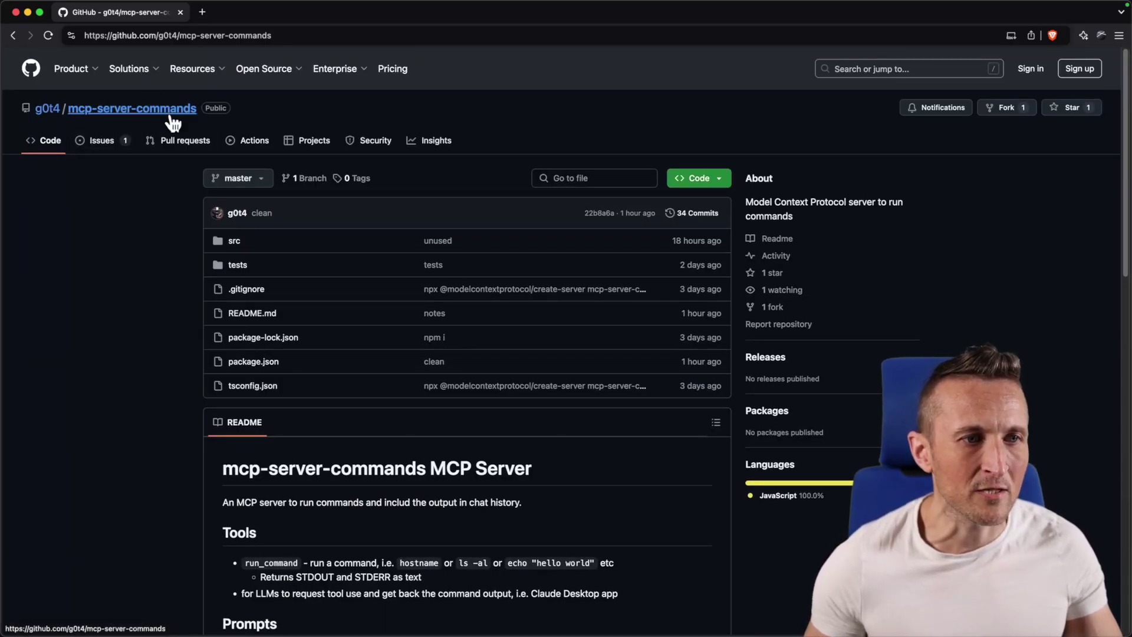
pyautogui.scroll(-7, 283, 201)
pyautogui.scroll(-8, 282, 196)
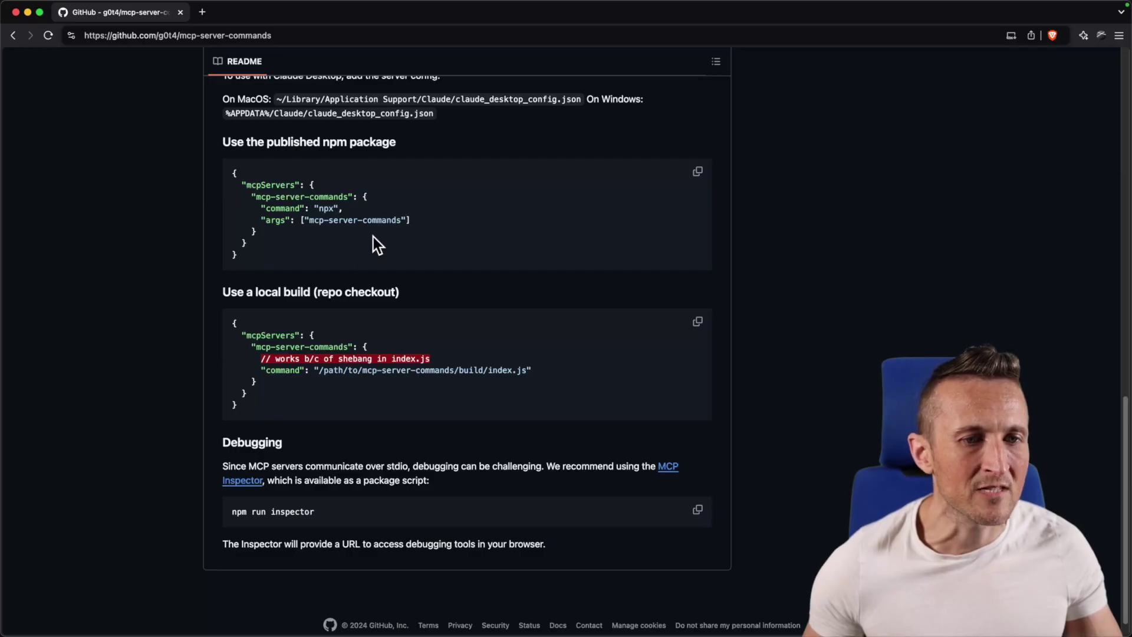
pyautogui.click(361, 154)
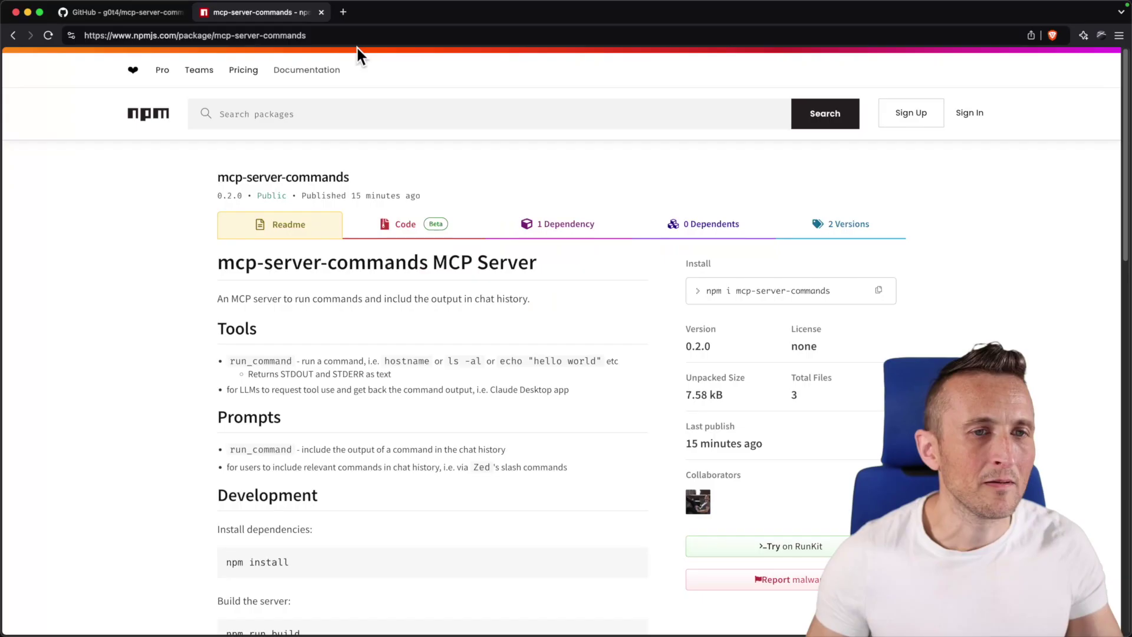